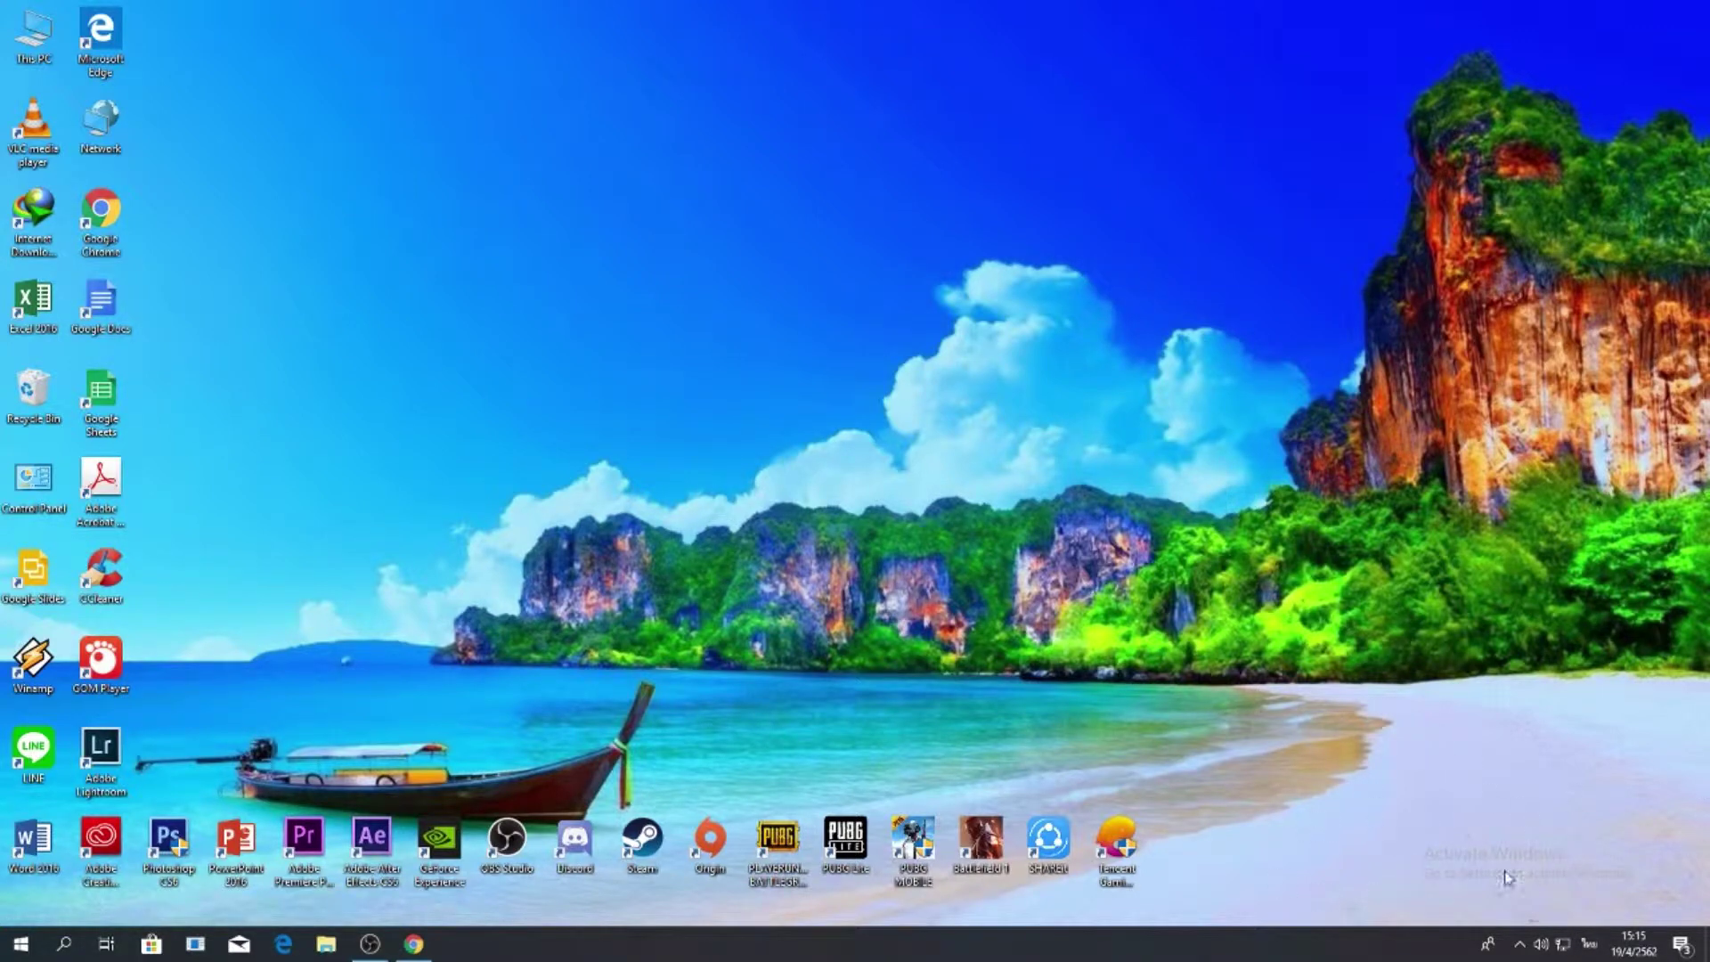
# Open the Virus & threat protection settings in Windows Defender Security Centre
pyautogui.click(1519, 946)
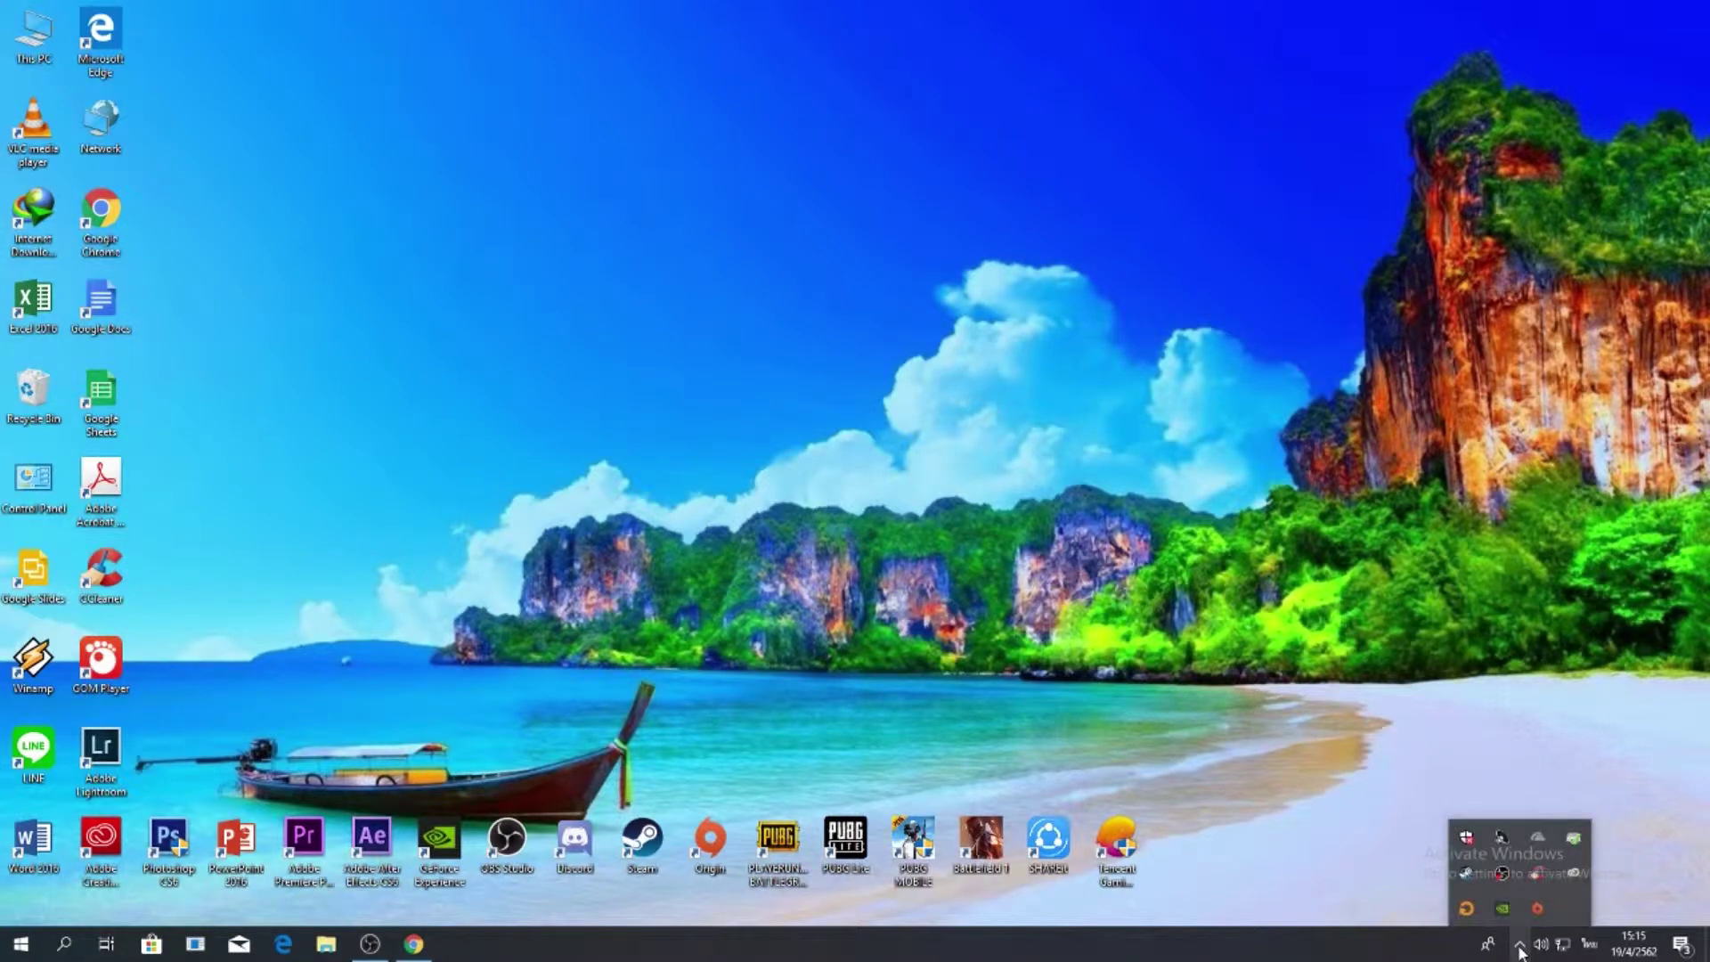
pyautogui.click(1467, 839)
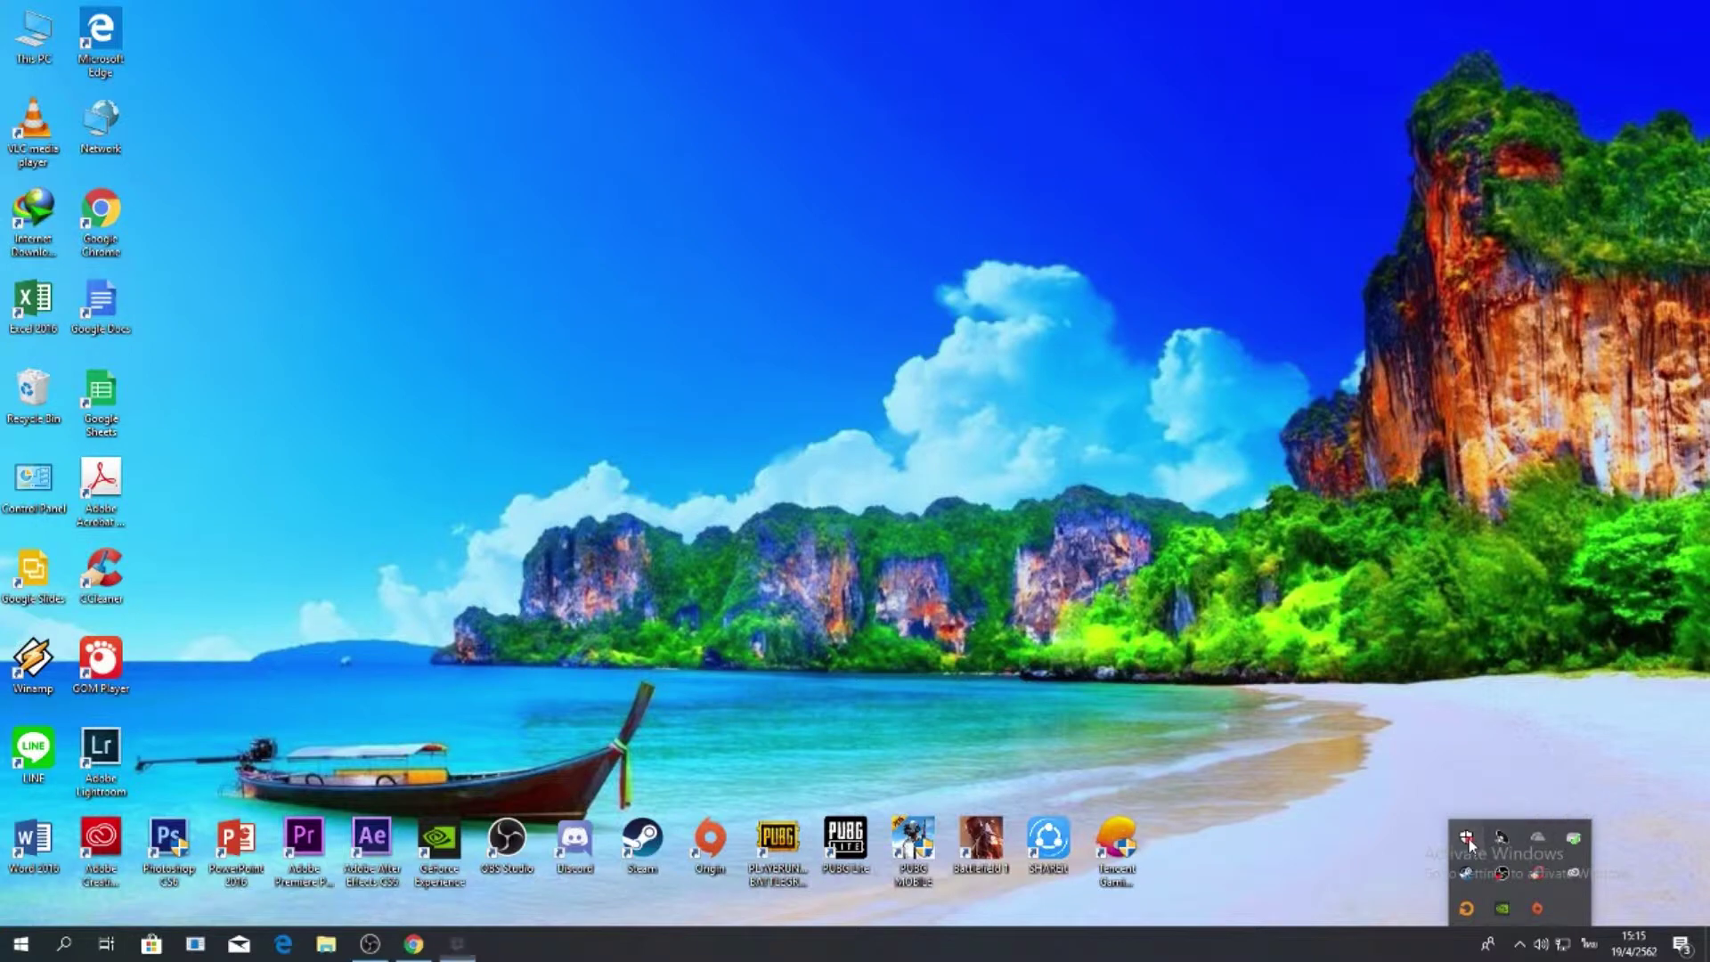
pyautogui.click(862, 403)
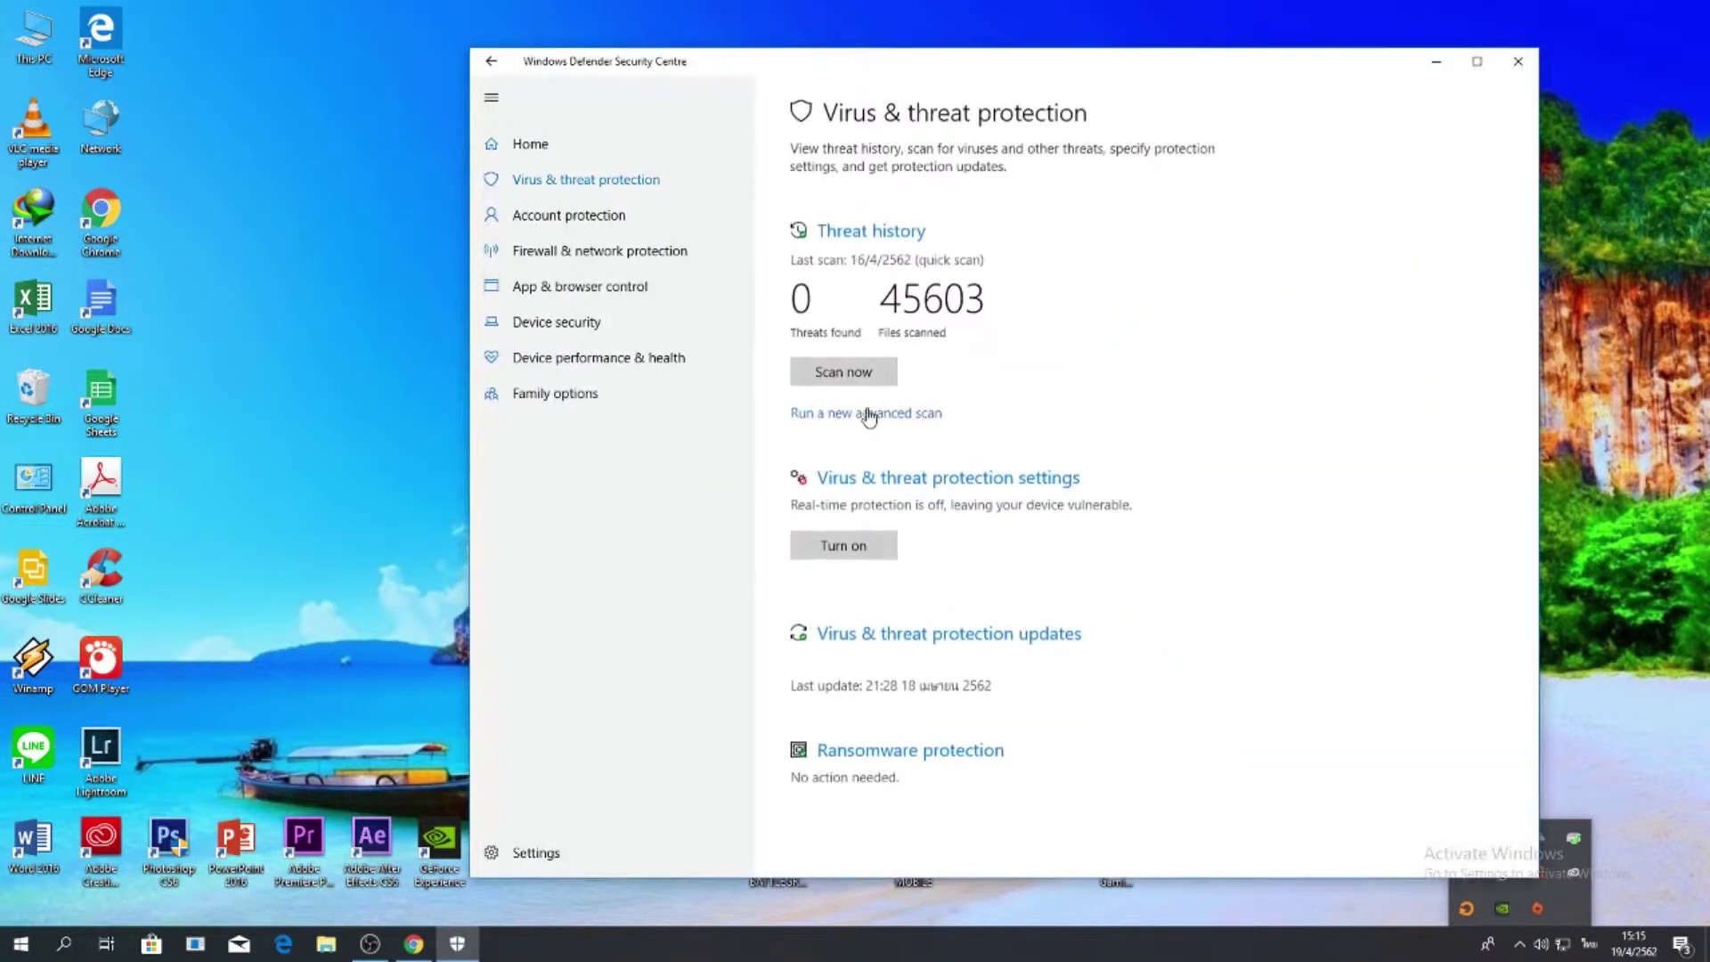
pyautogui.click(891, 485)
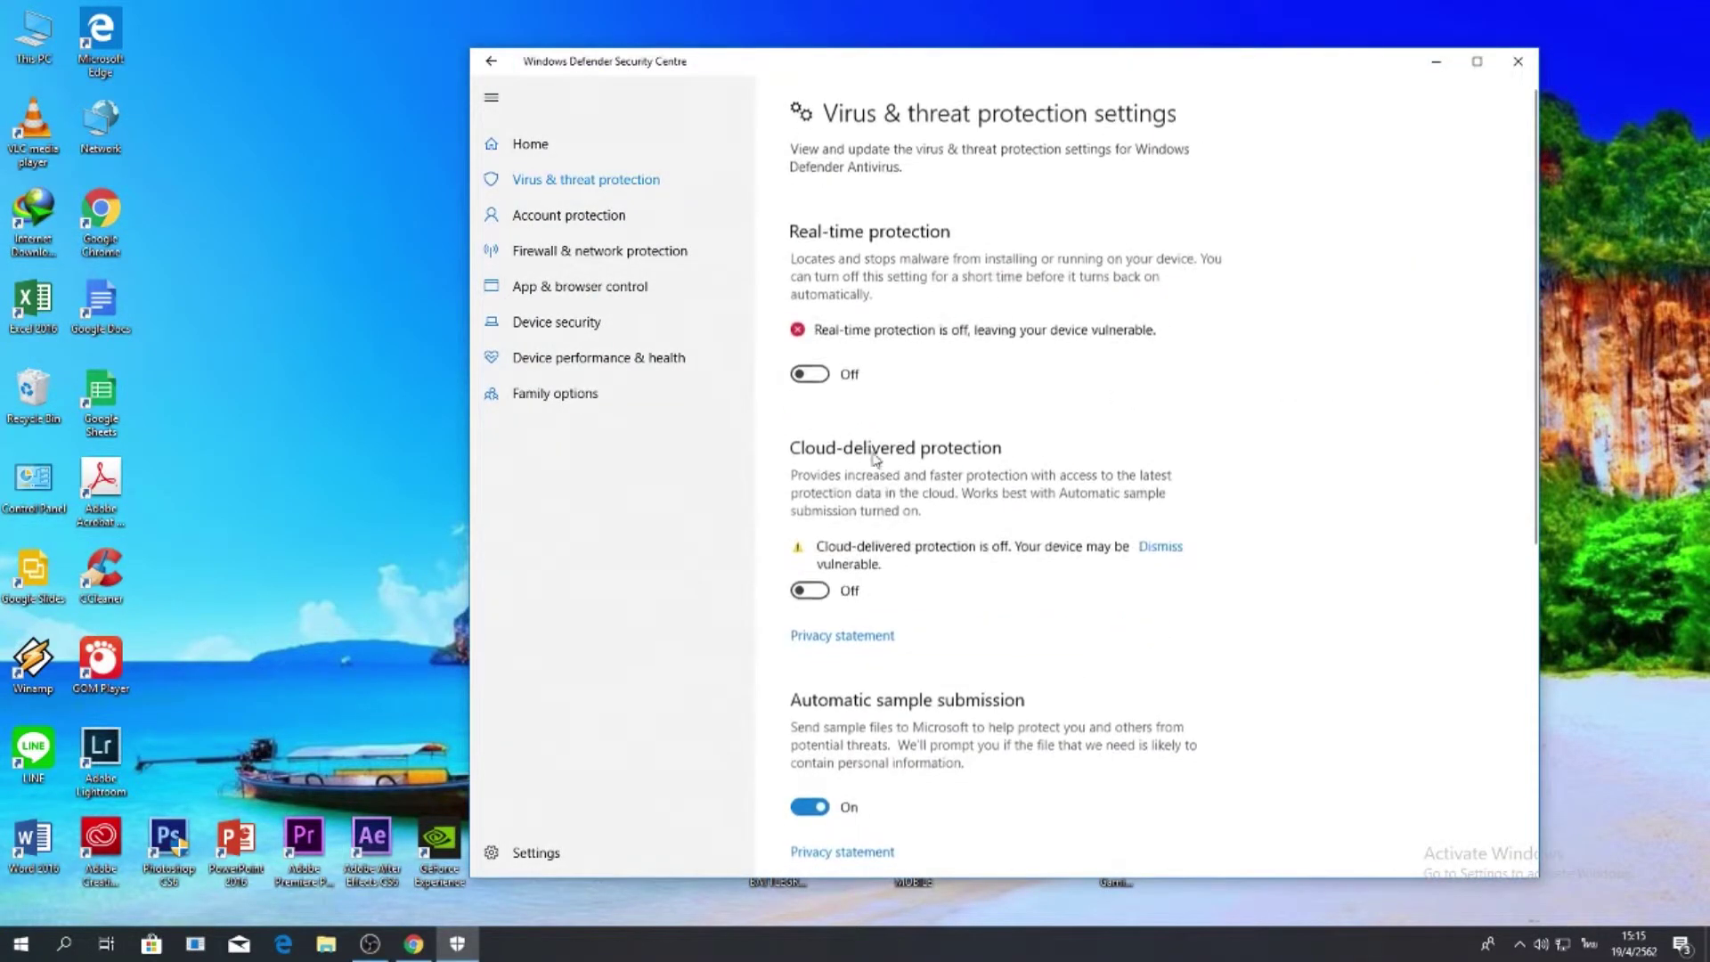
# Leave real-time protection and cloud-delivered protection switched off, and close Windows Defender Security Centre
pyautogui.click(810, 374)
pyautogui.click(828, 556)
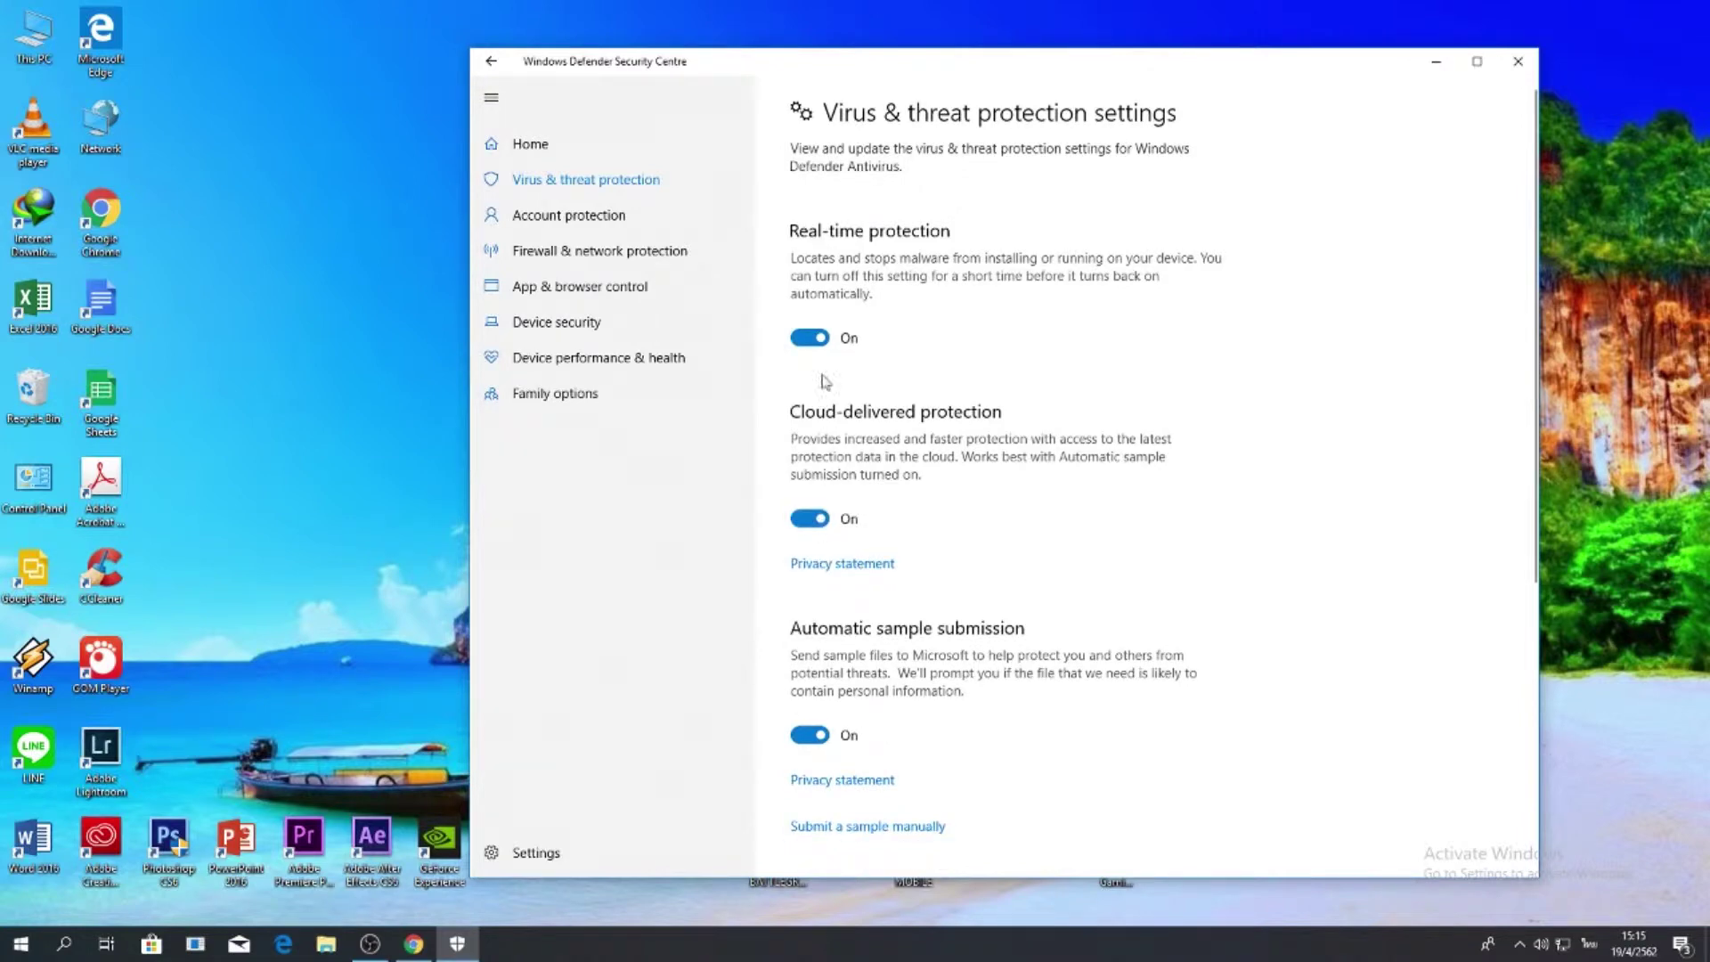
pyautogui.click(819, 521)
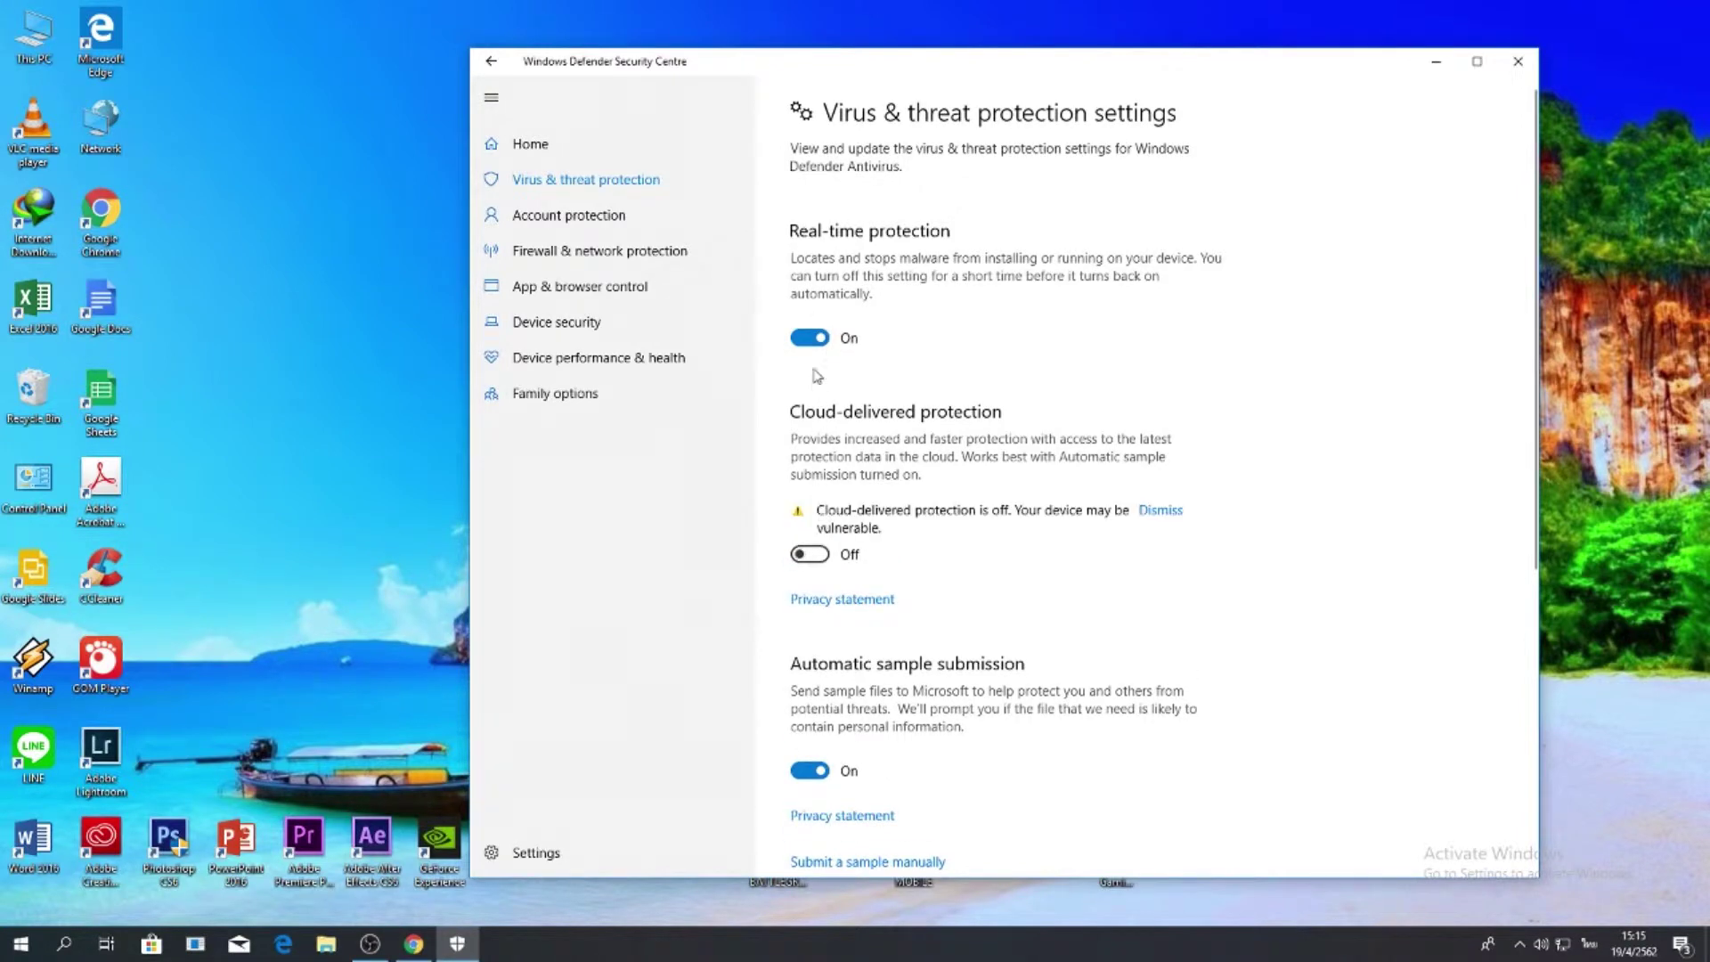
pyautogui.click(805, 340)
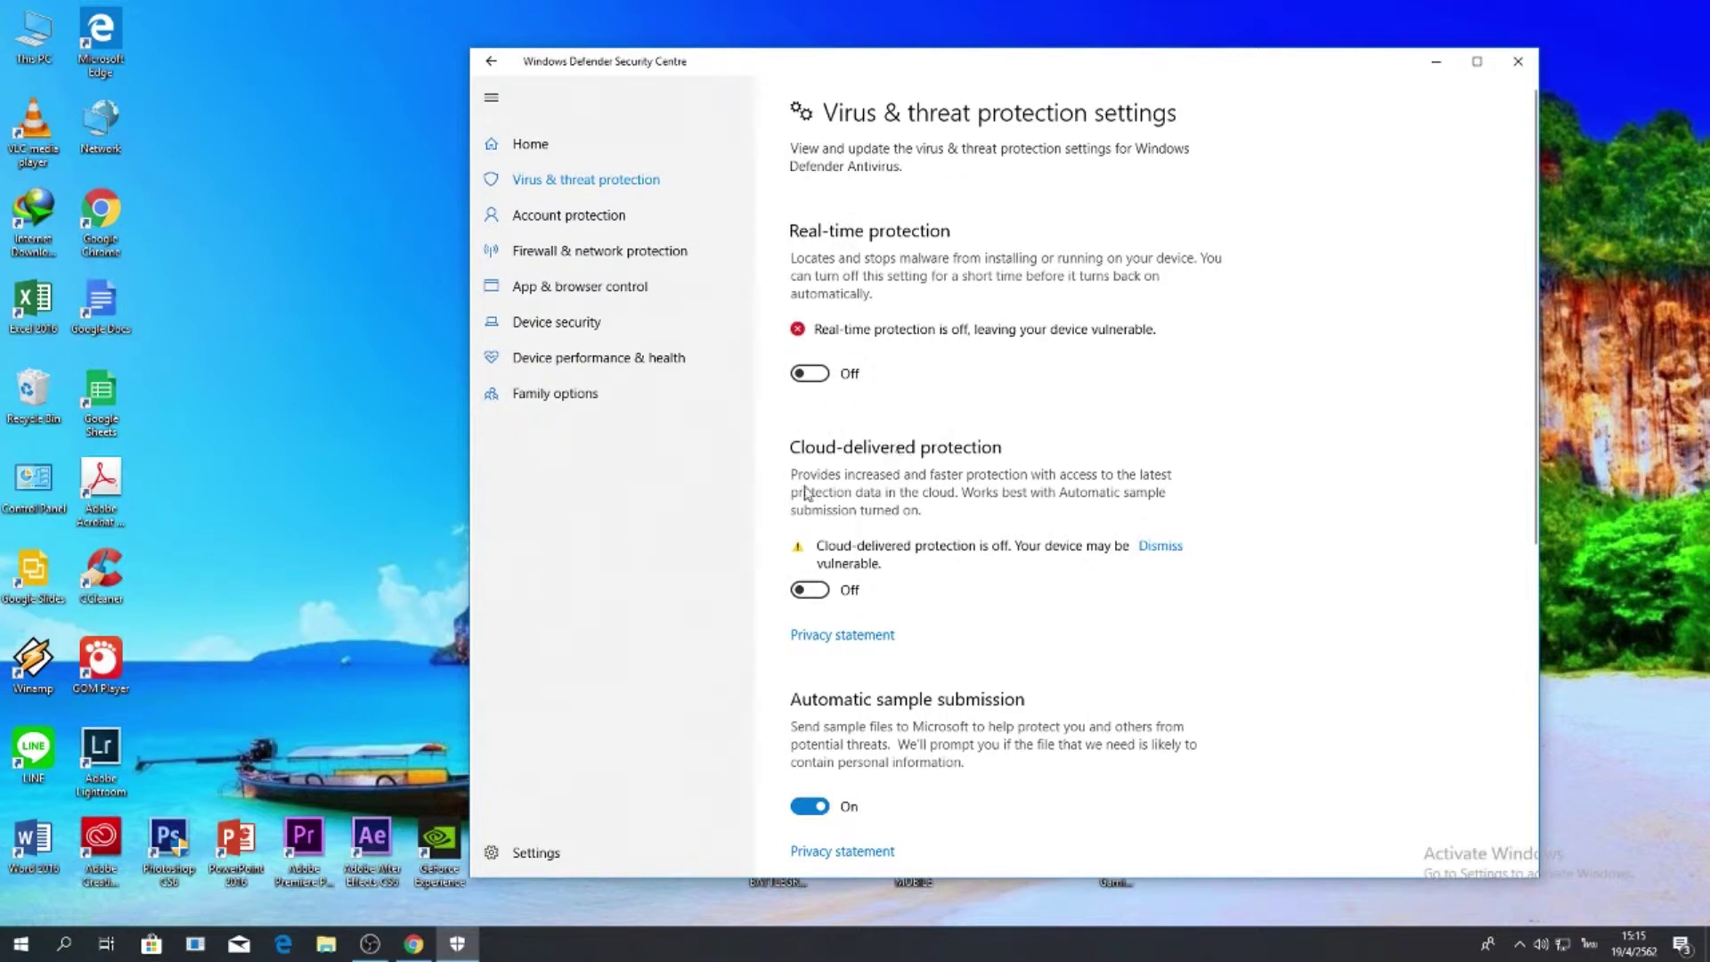
pyautogui.click(1511, 75)
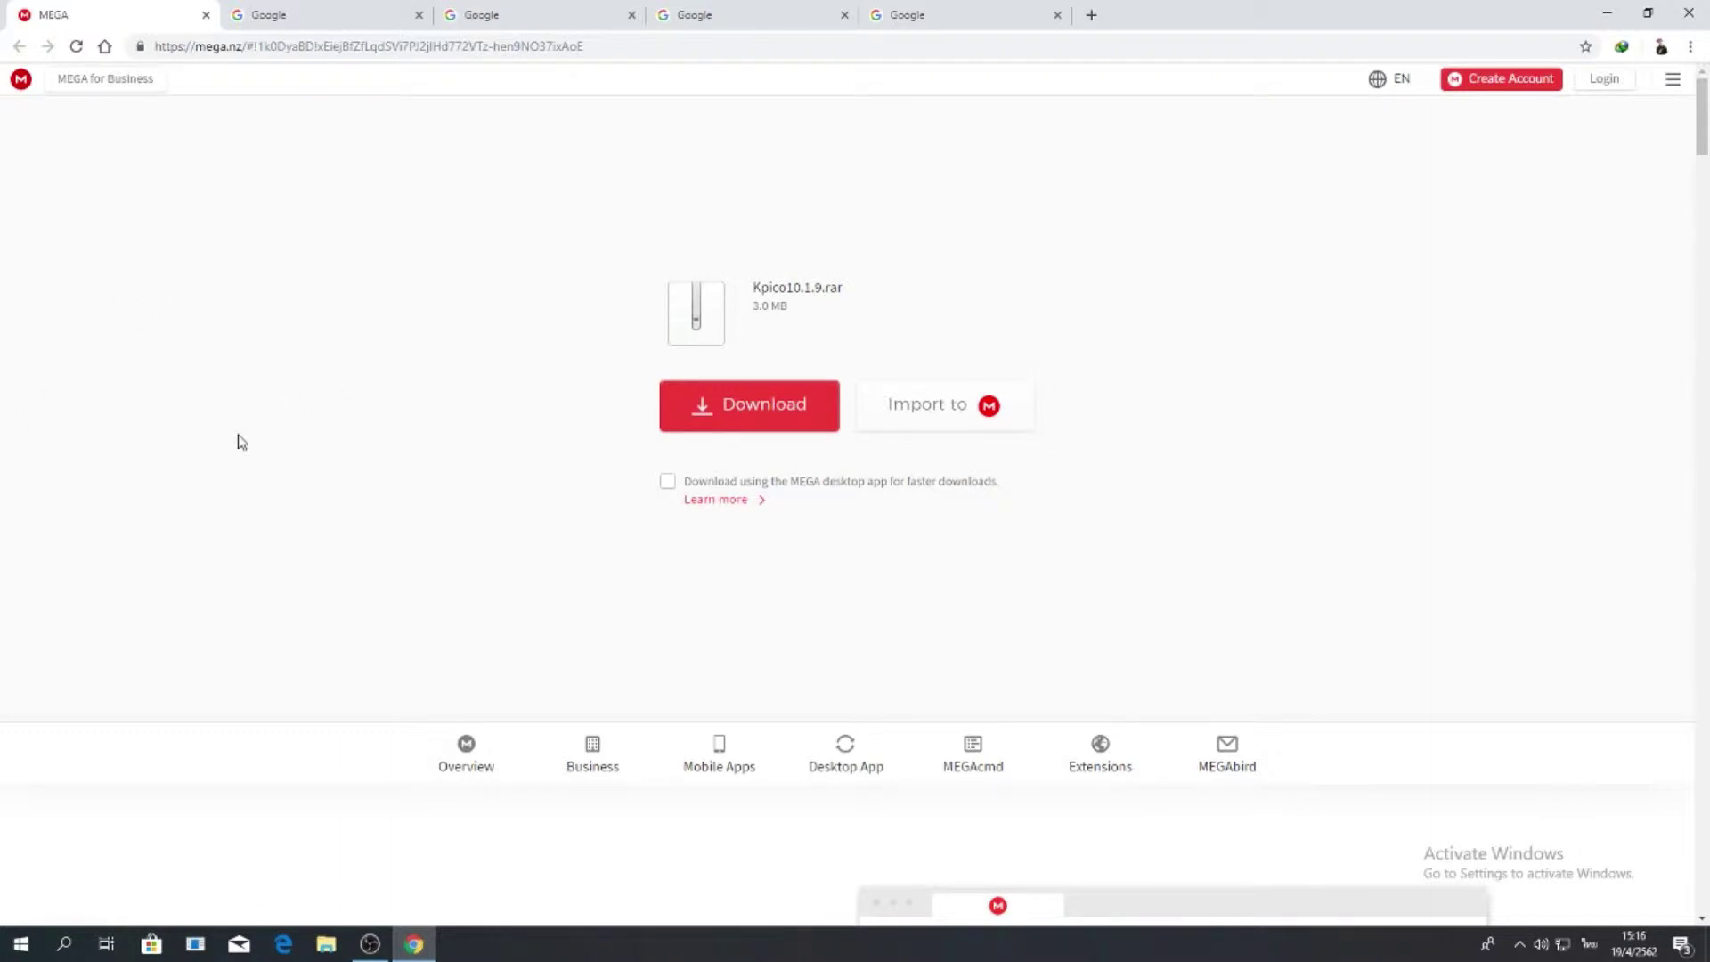
# Try to download Kpico10.1.9.rar from the MEGA page in Chrome, and minimise the browser
pyautogui.click(748, 409)
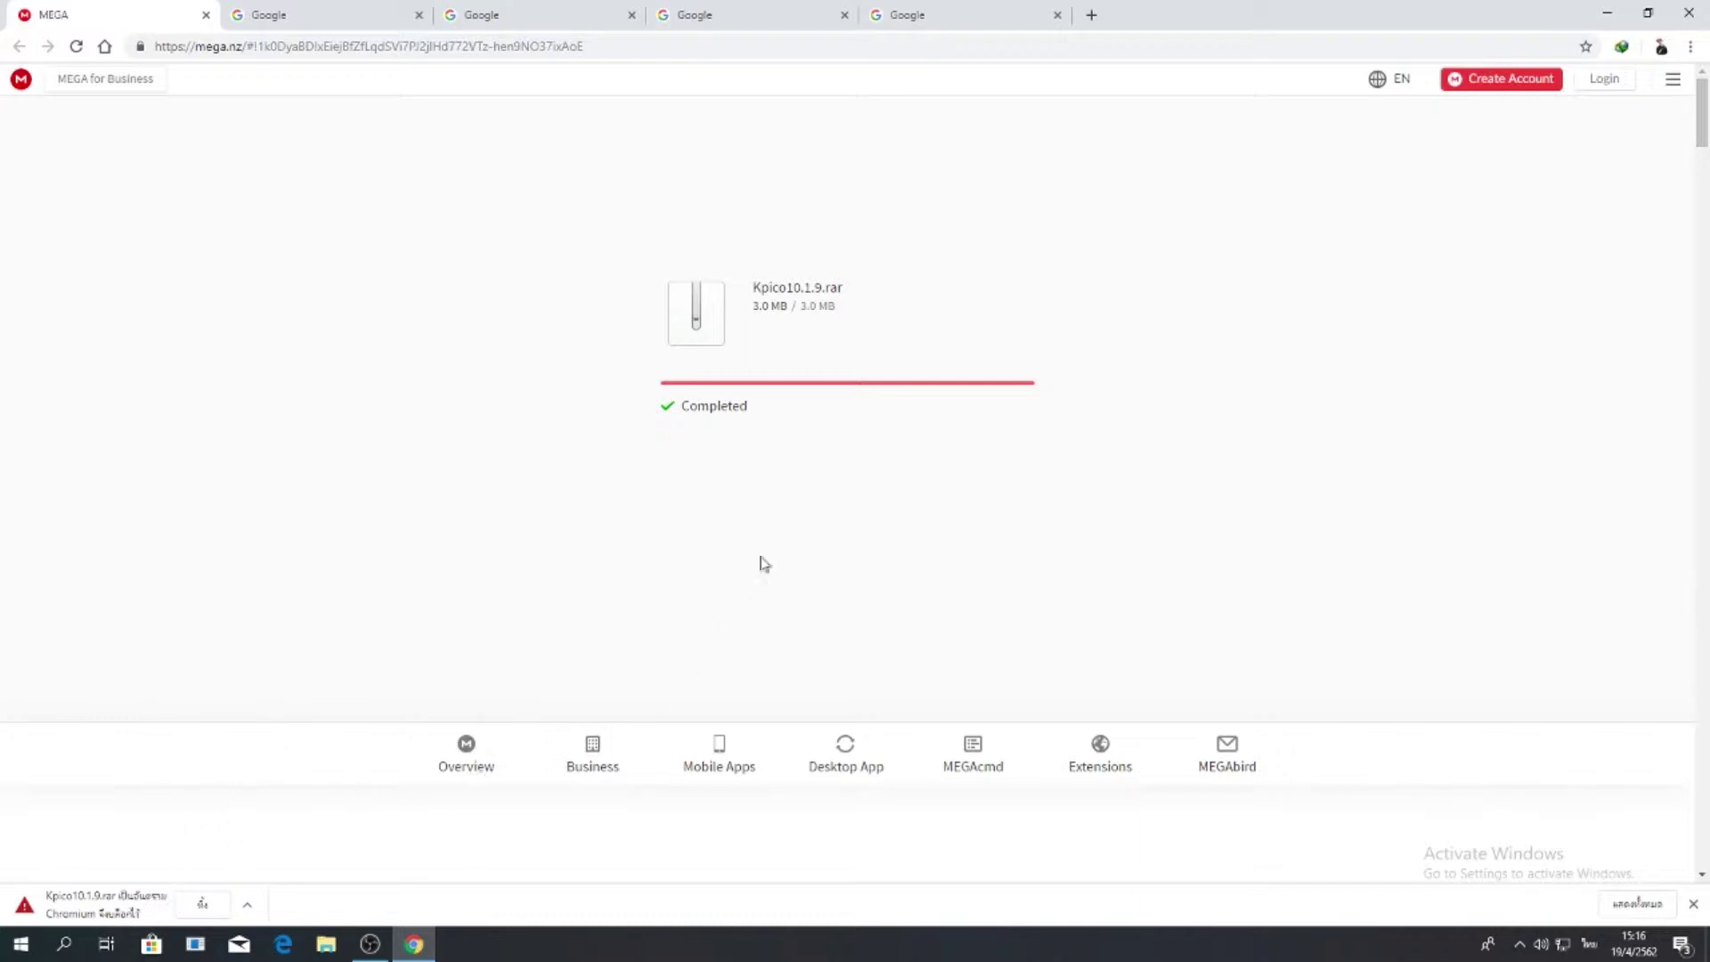
pyautogui.scroll(-6, 881, 441)
pyautogui.scroll(6, 905, 473)
pyautogui.click(1607, 14)
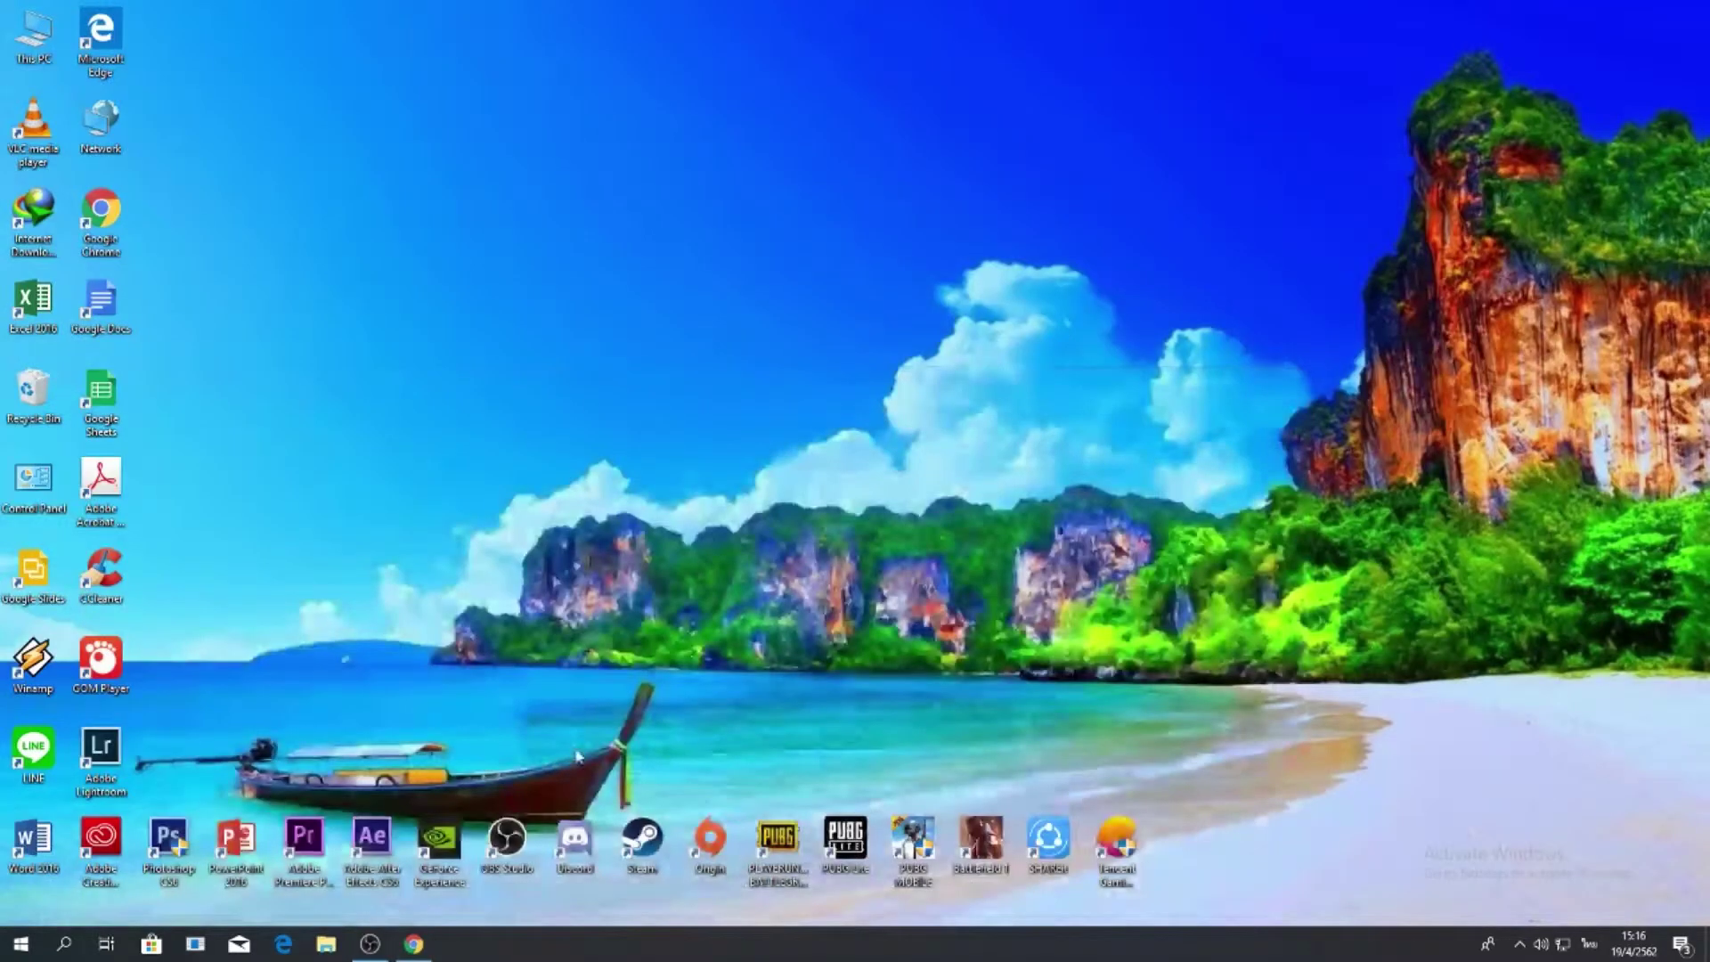
# Switch to Microsoft Edge and load the MEGA page for Kpico10.1.9.rar from the copied link
pyautogui.click(283, 945)
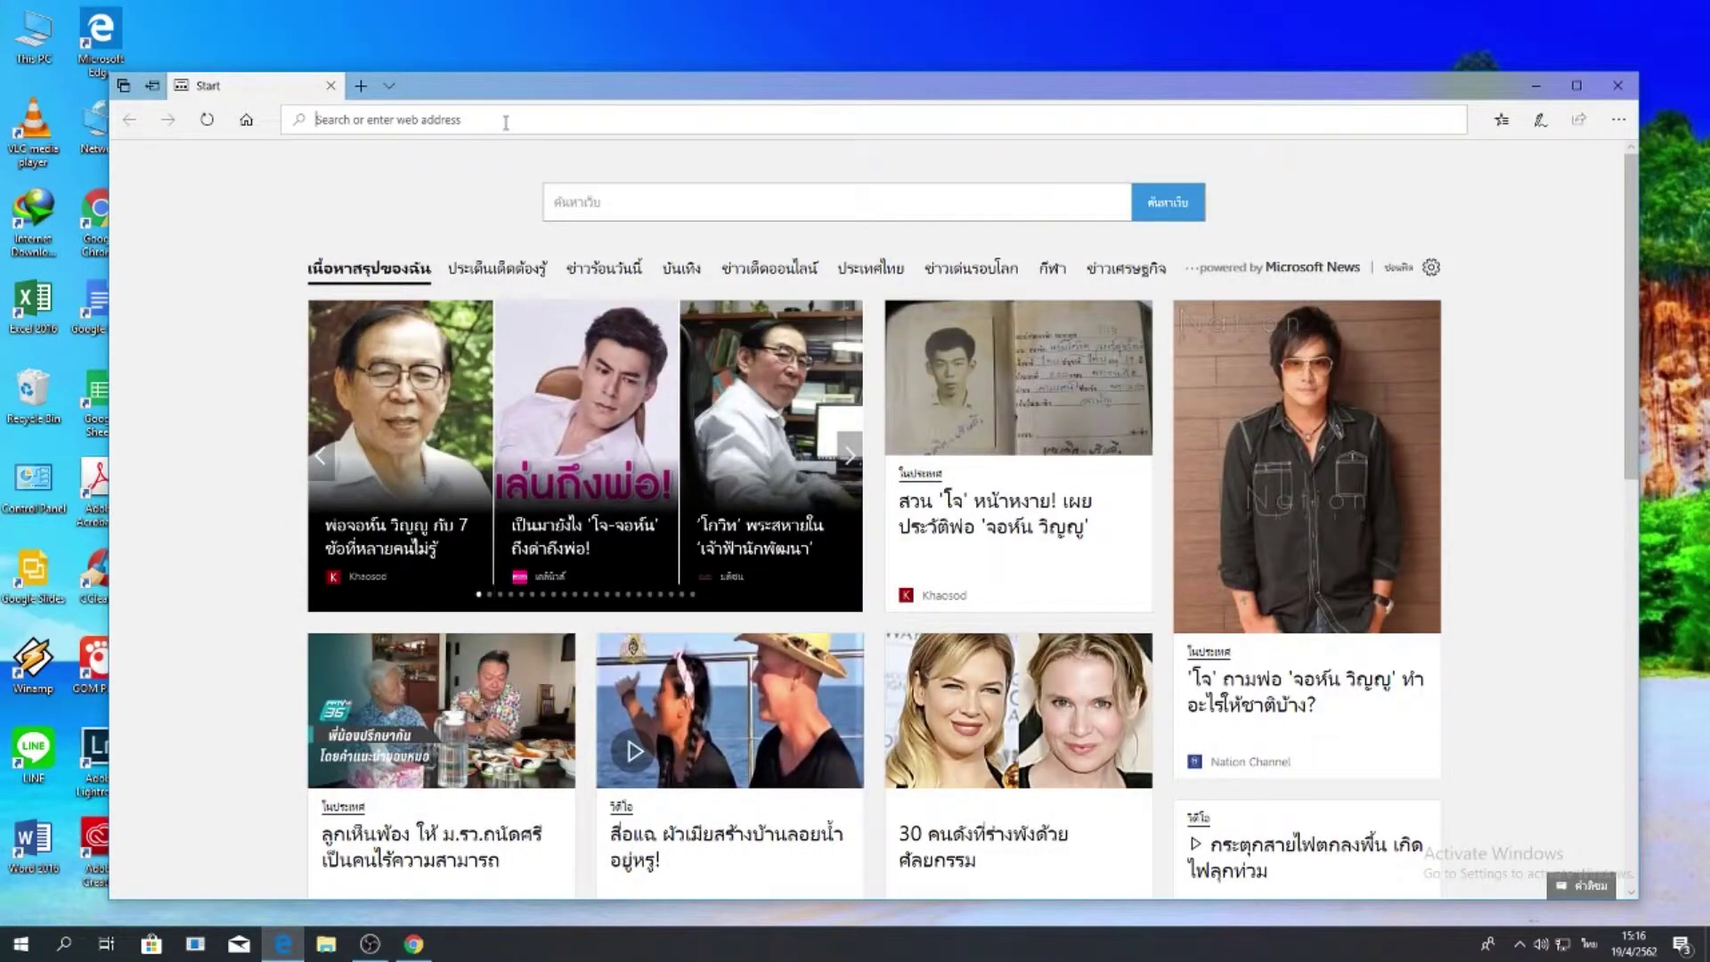
pyautogui.rightClick(505, 122)
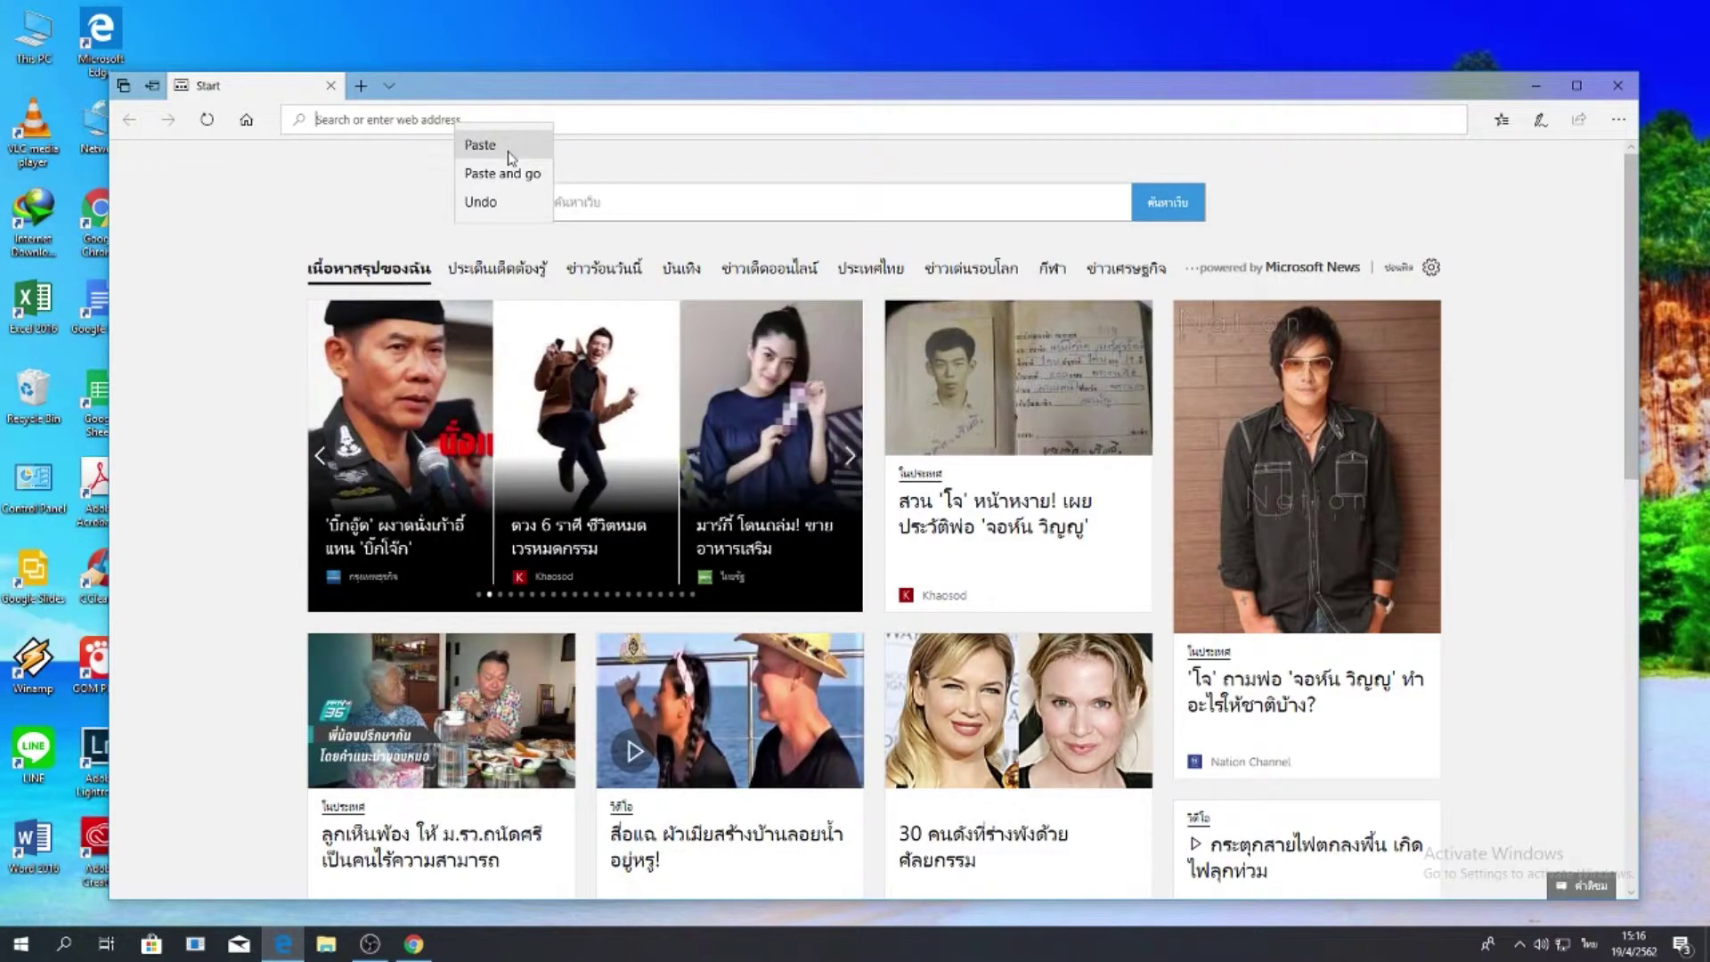
pyautogui.click(509, 144)
pyautogui.press('Return')
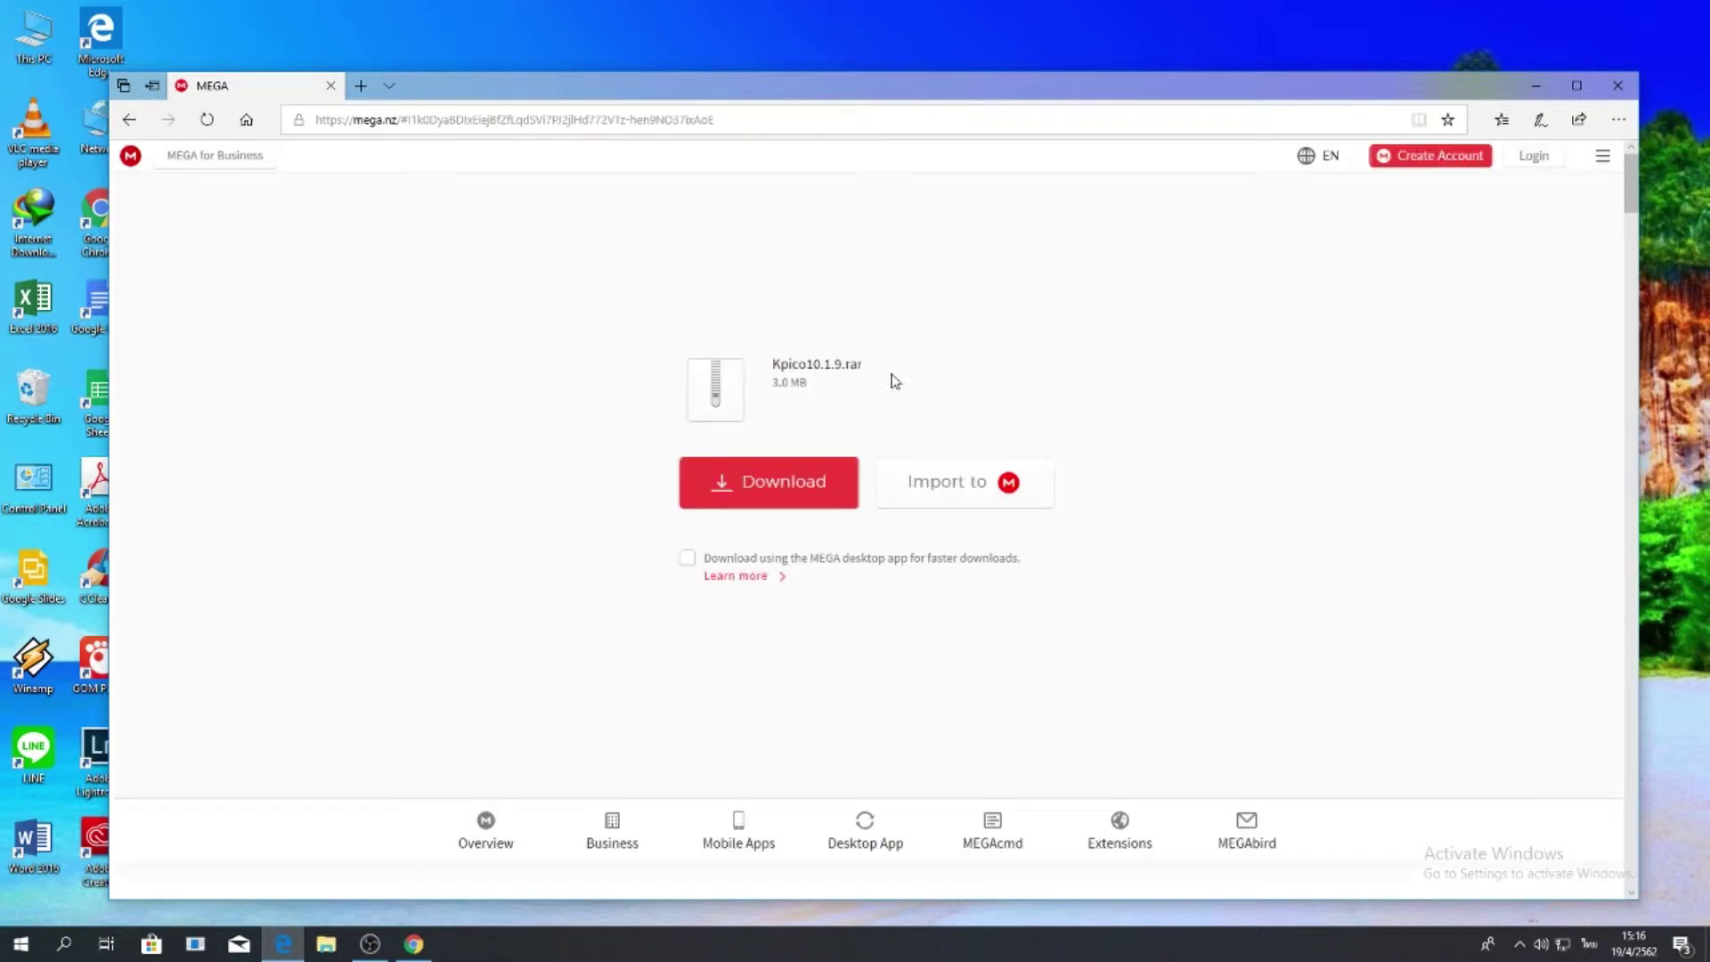
# Download and save Kpico10.1.9.rar from the MEGA page, and open the folder that contains it
pyautogui.click(752, 481)
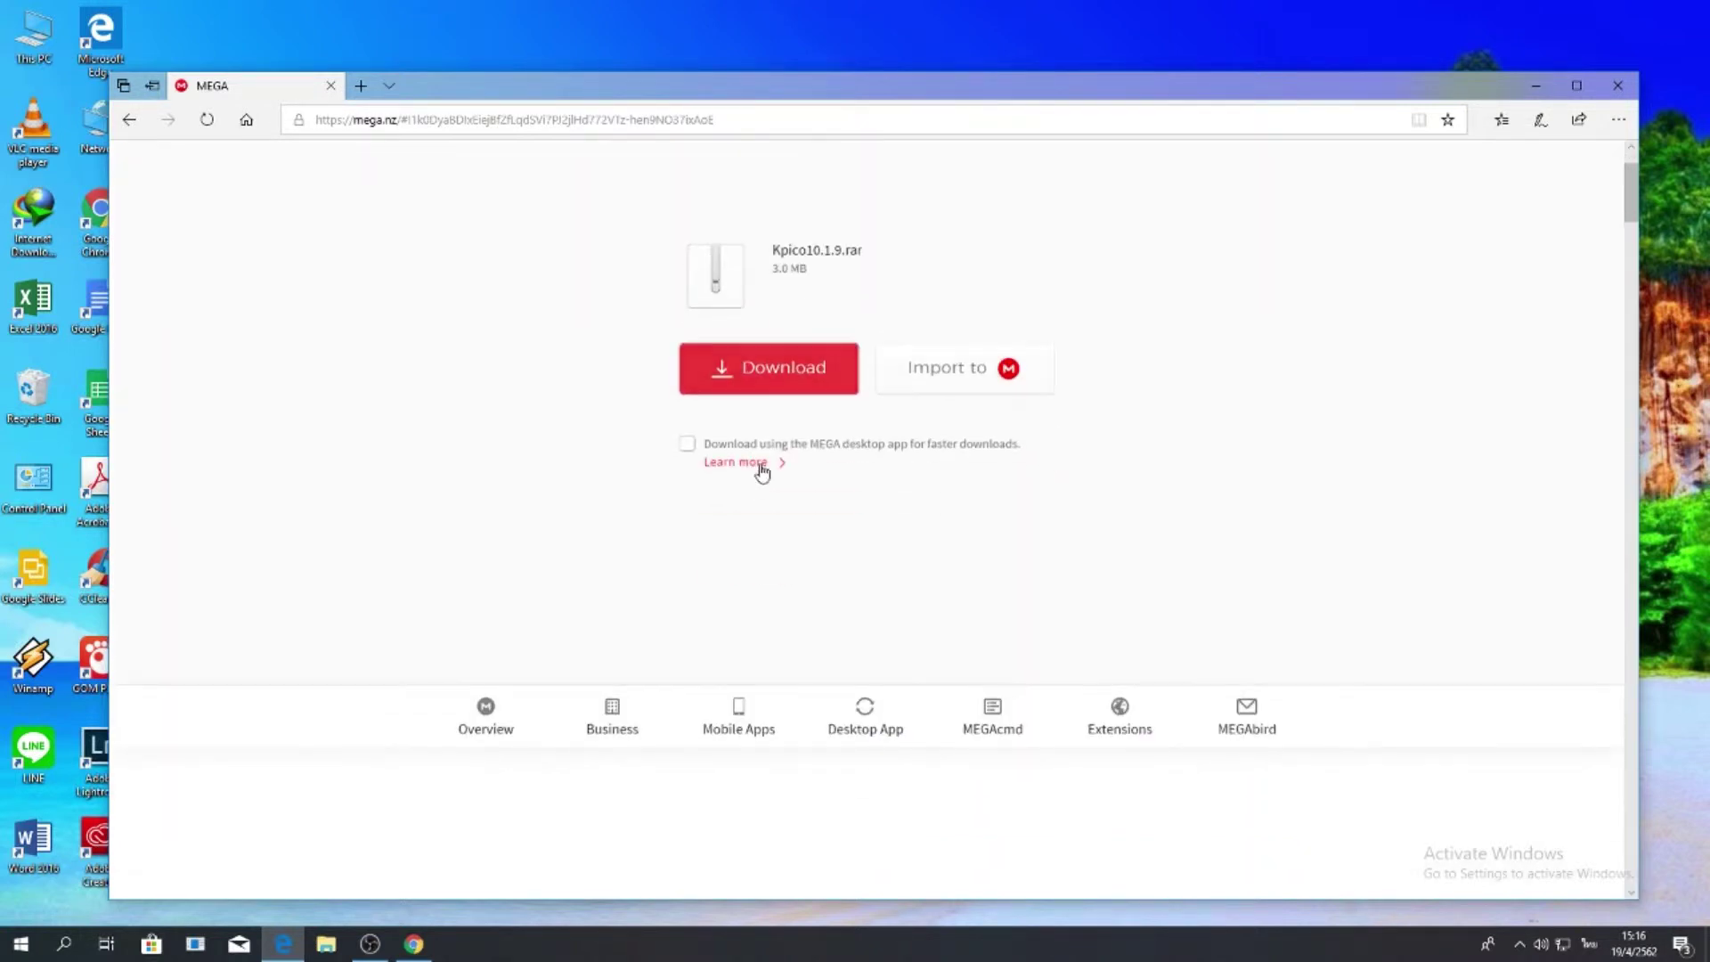
pyautogui.click(782, 373)
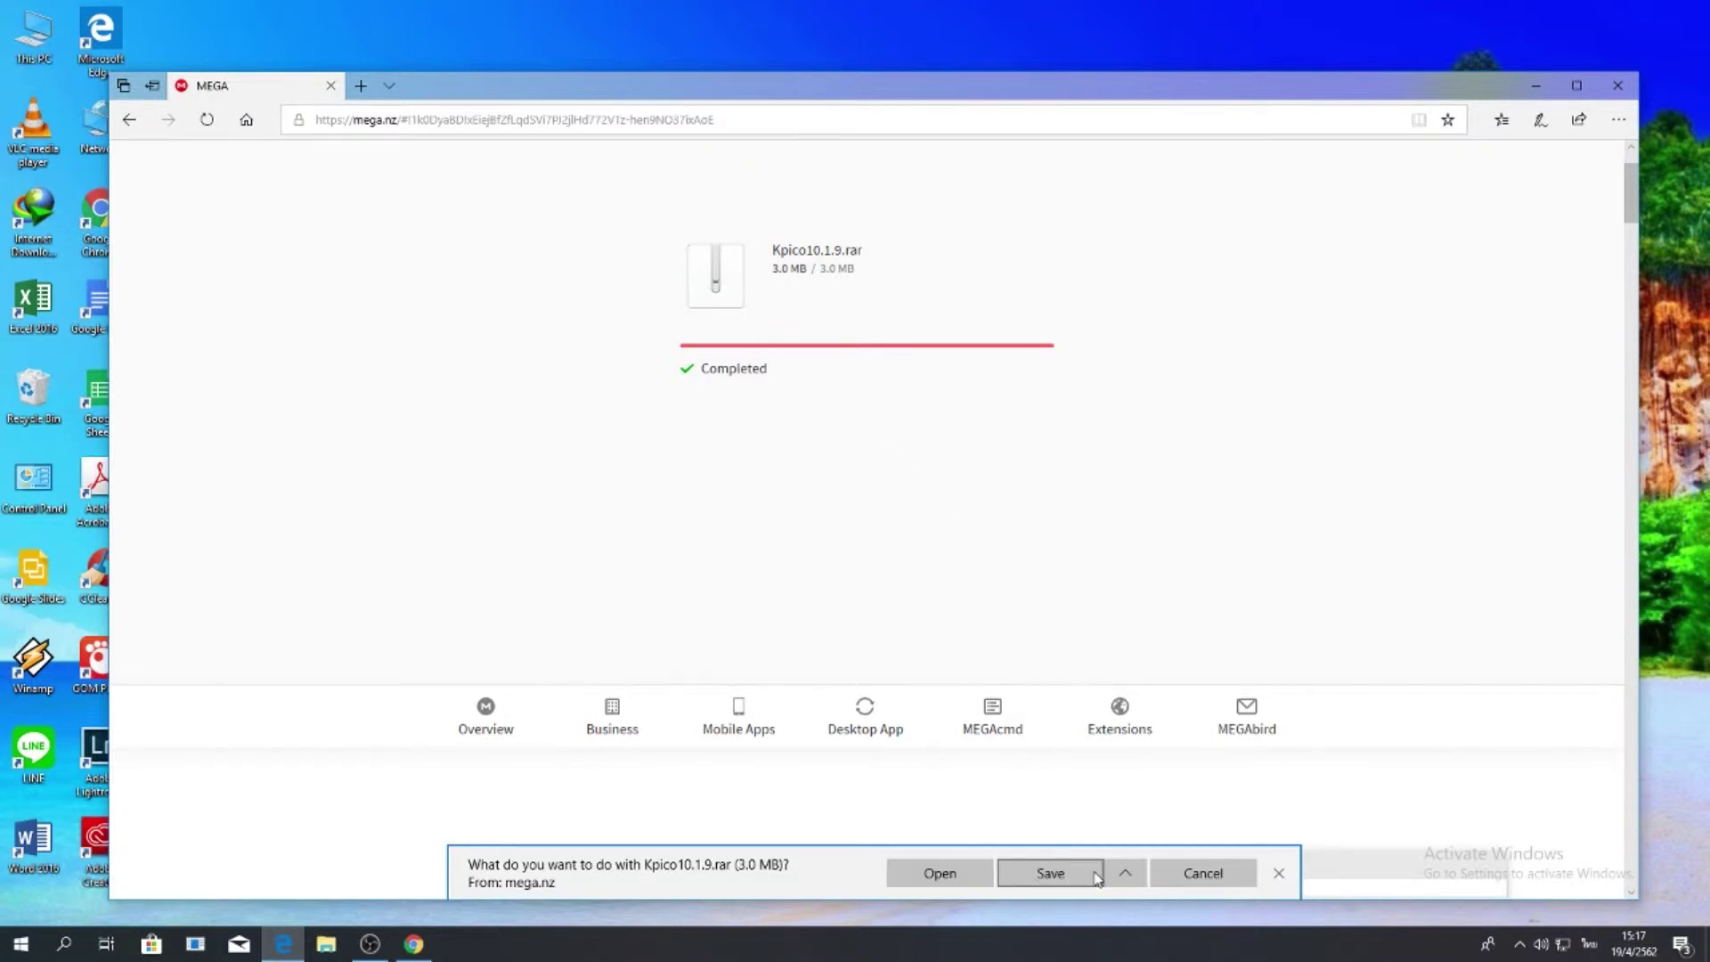
pyautogui.click(1122, 874)
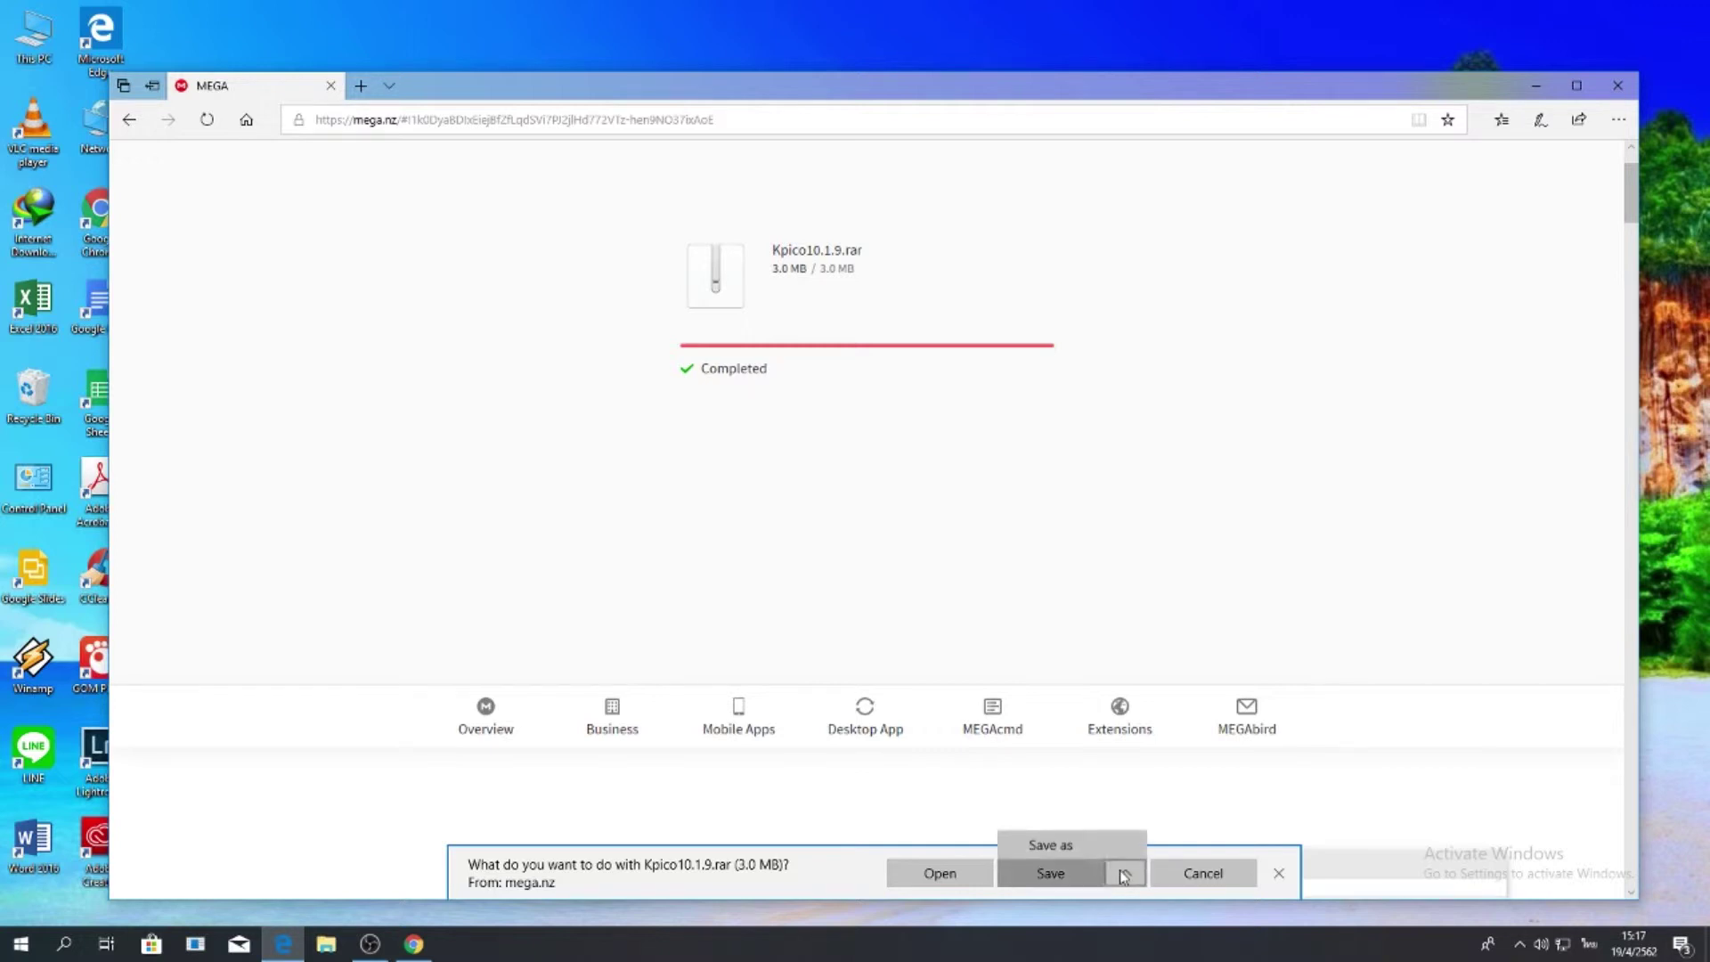
pyautogui.click(1066, 874)
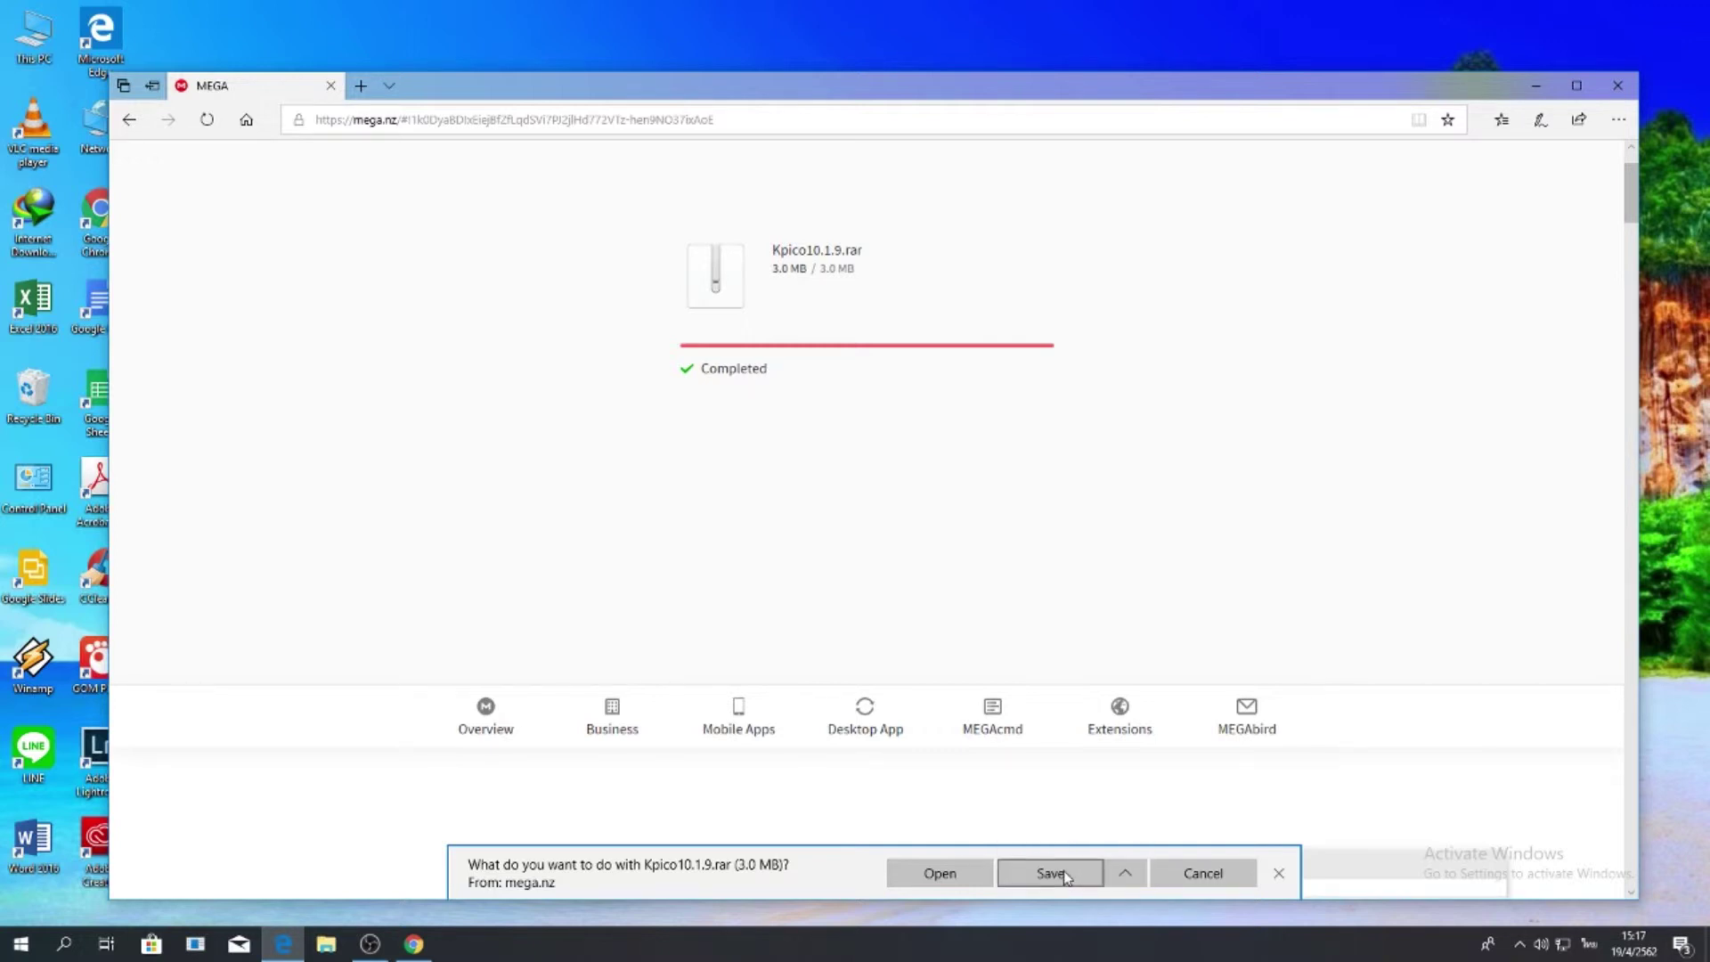
pyautogui.click(1066, 875)
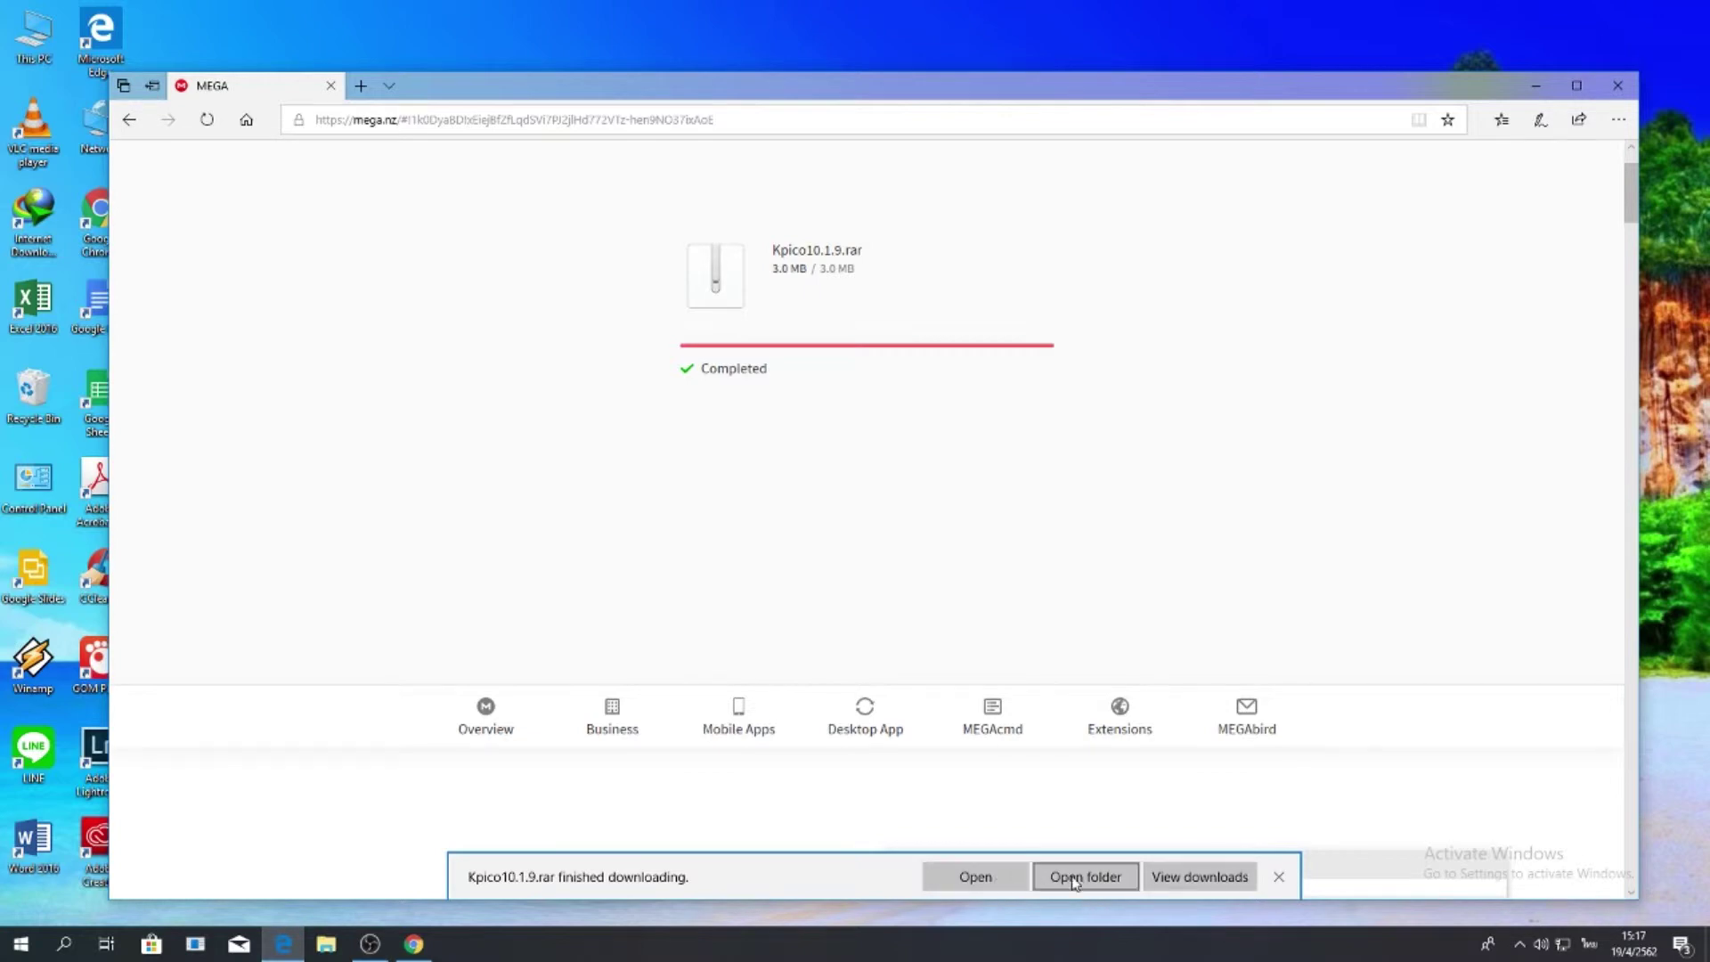
pyautogui.click(1086, 876)
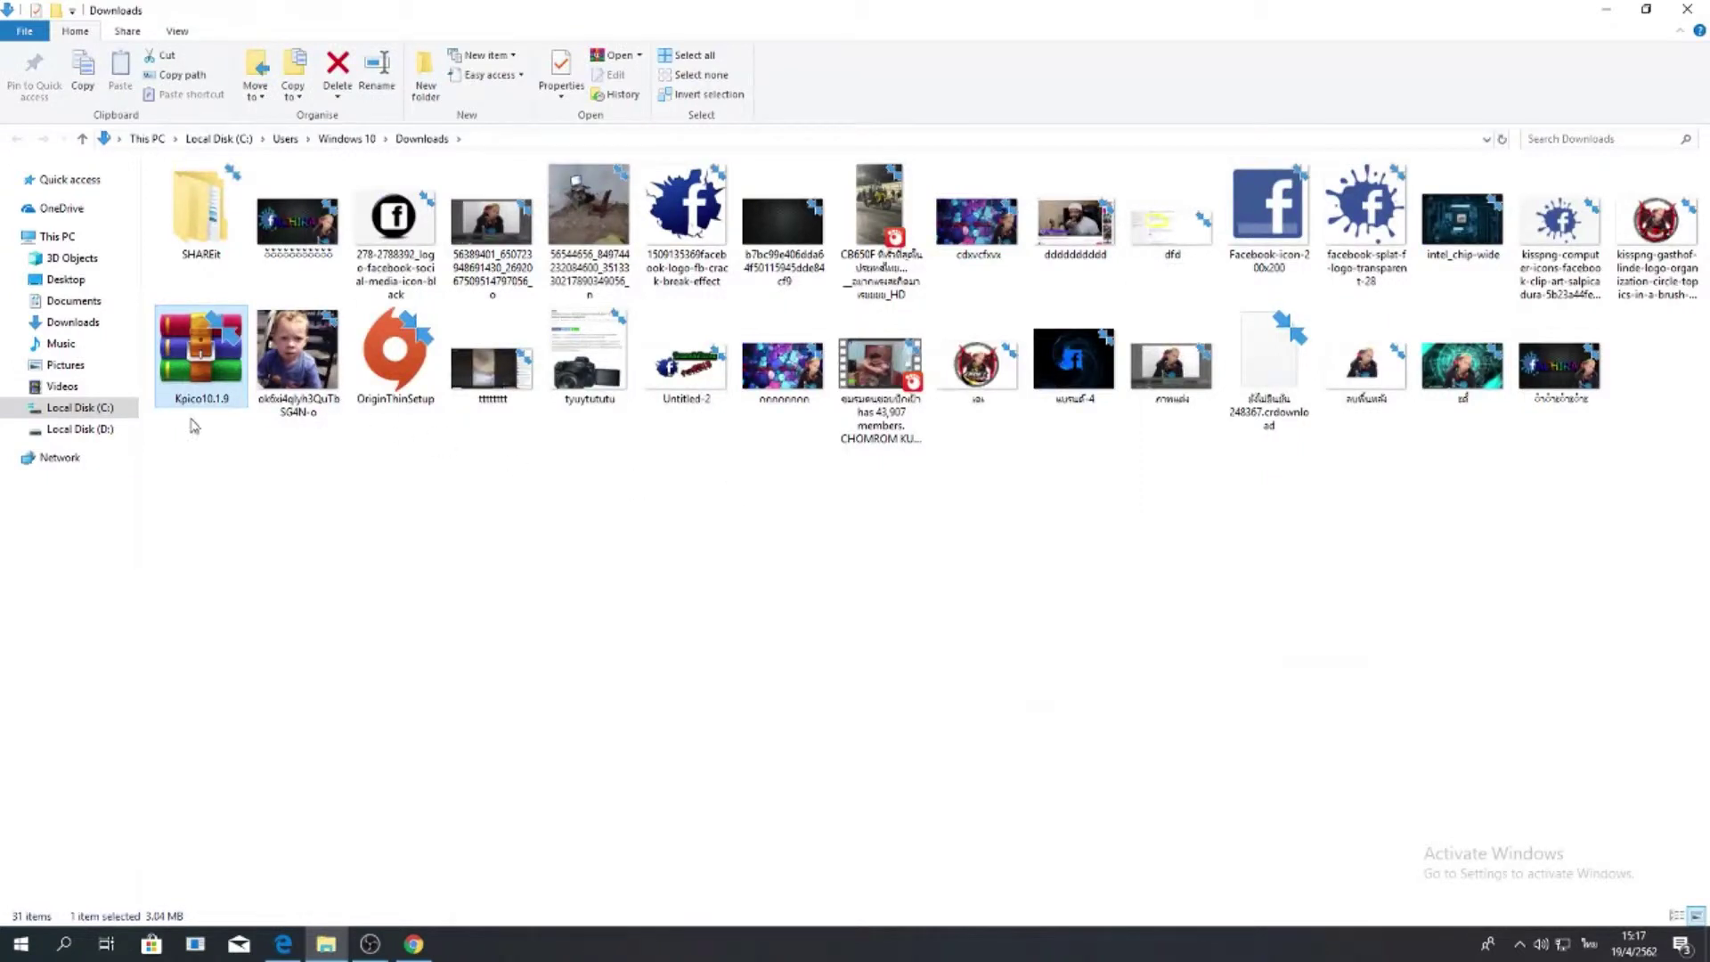
# Extract the Kpico10.1.9 archive into a Kpico10.1.9 folder inside Downloads with the default extraction options
pyautogui.doubleClick(214, 385)
pyautogui.moveTo(214, 370); pyautogui.dragTo(623, 583)
pyautogui.moveTo(214, 365)
pyautogui.mouseDown()
pyautogui.moveTo(306, 486)
pyautogui.moveTo(704, 534)
pyautogui.moveTo(543, 532)
pyautogui.moveTo(218, 383)
pyautogui.mouseUp()
pyautogui.rightClick(214, 377)
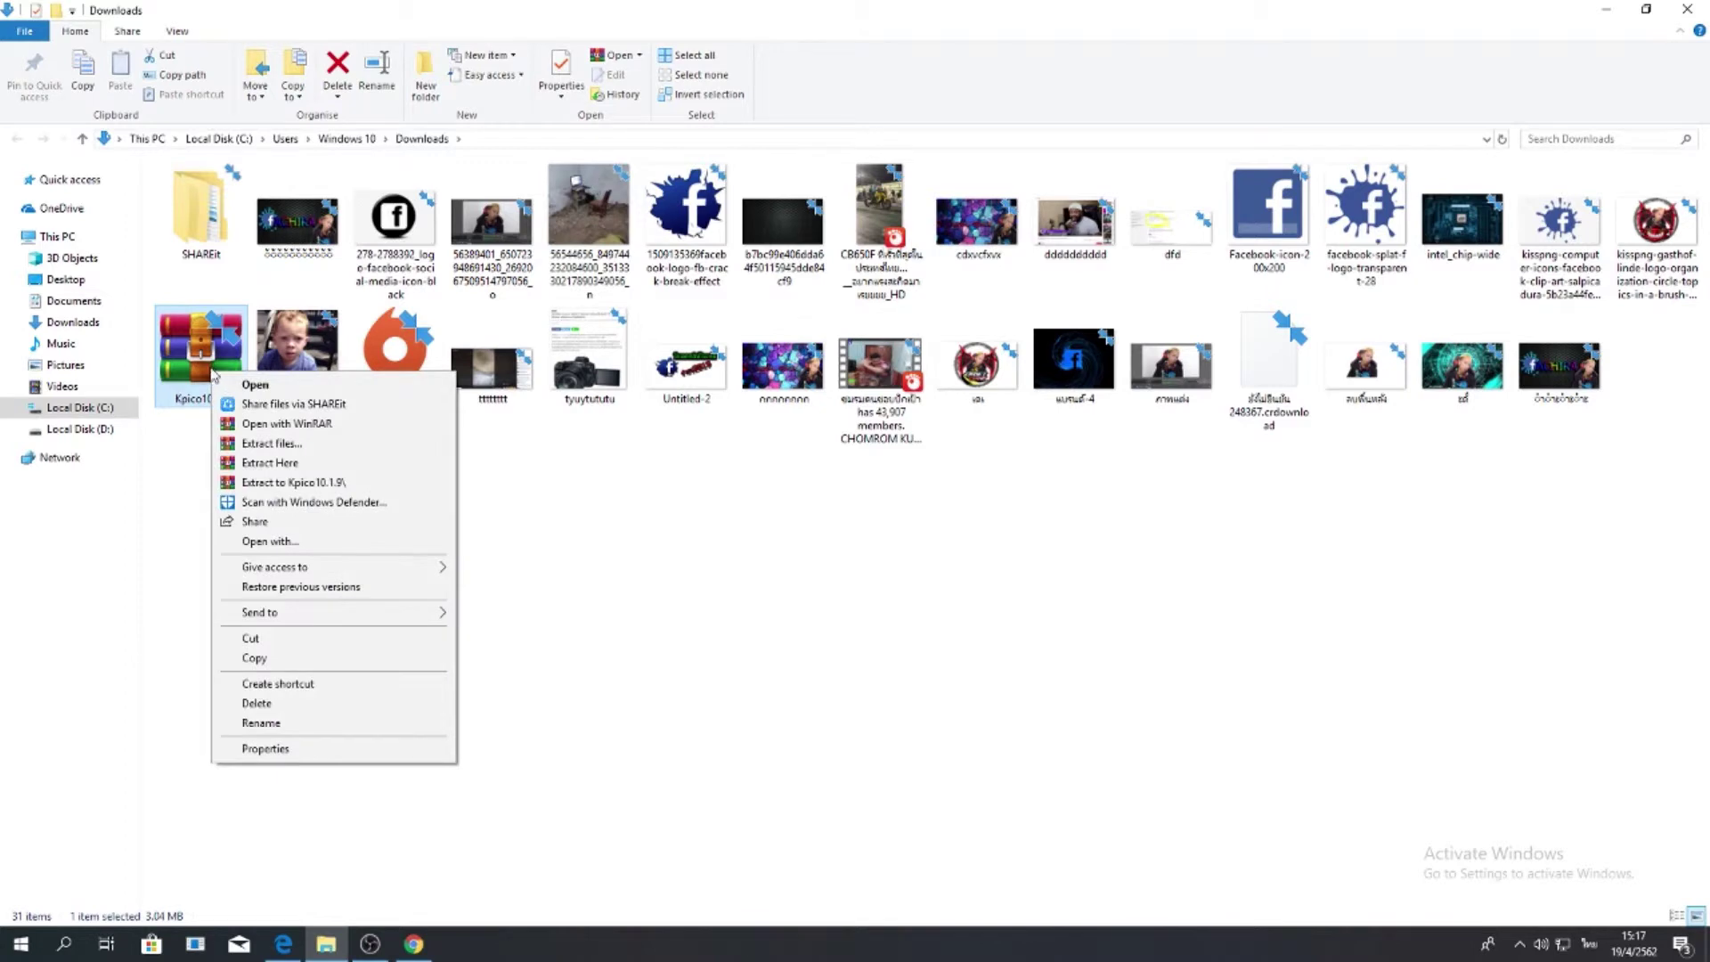
pyautogui.click(325, 444)
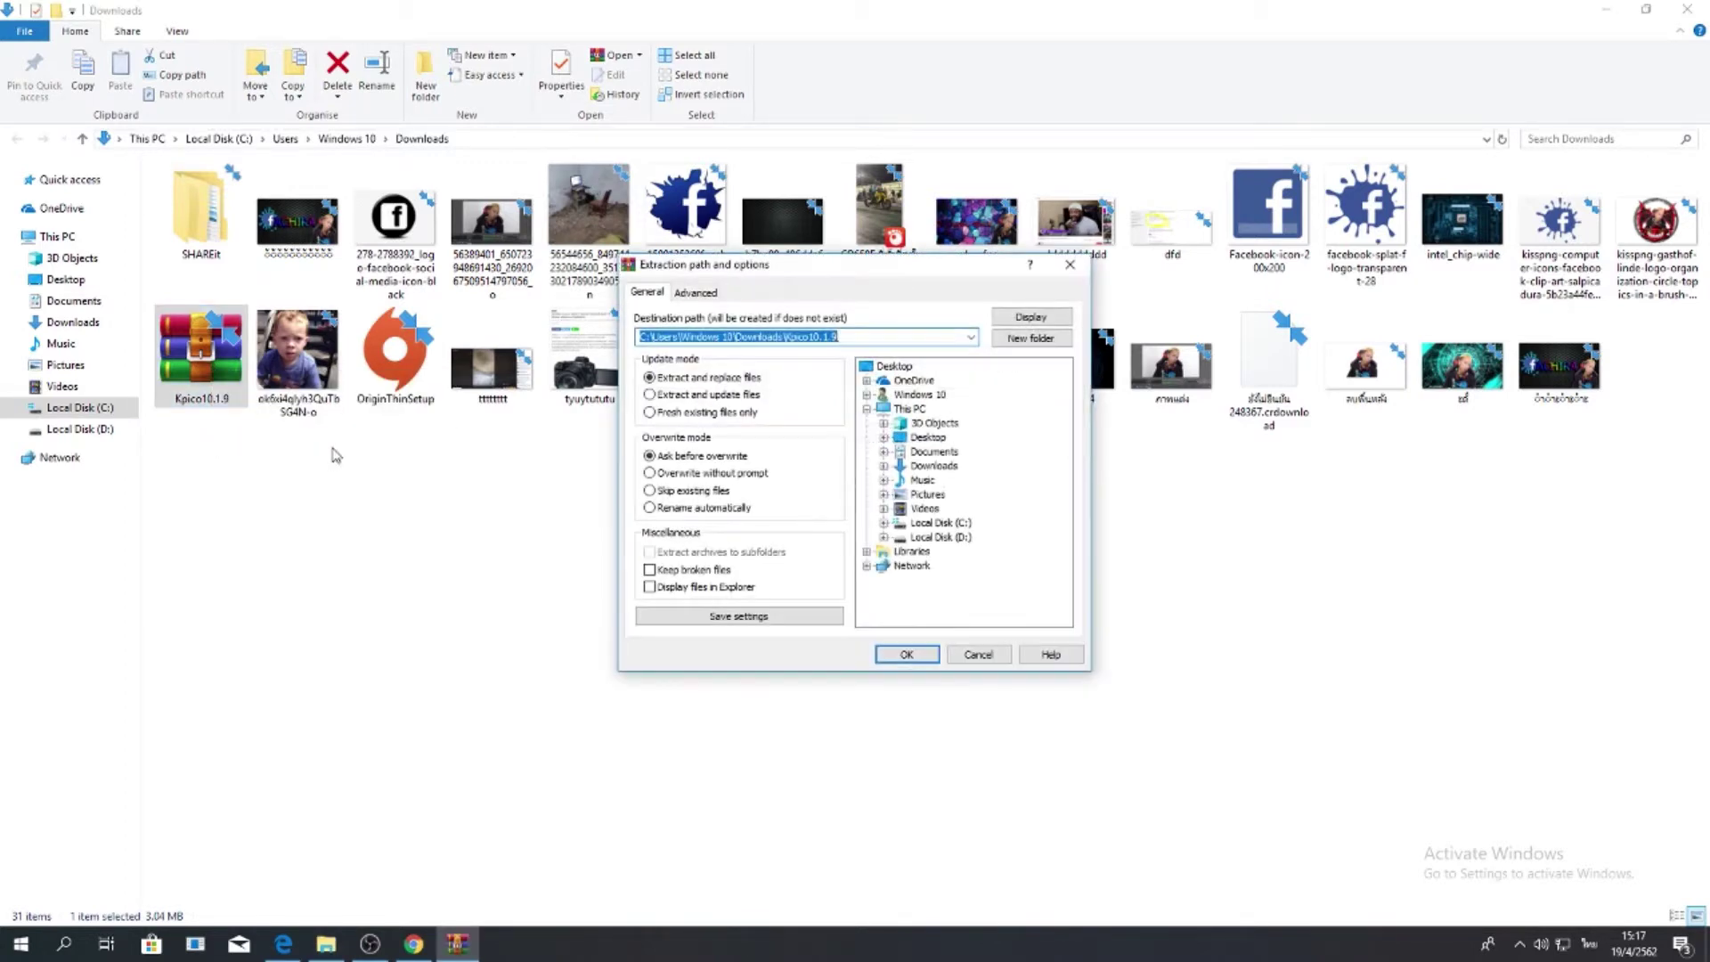
pyautogui.click(907, 654)
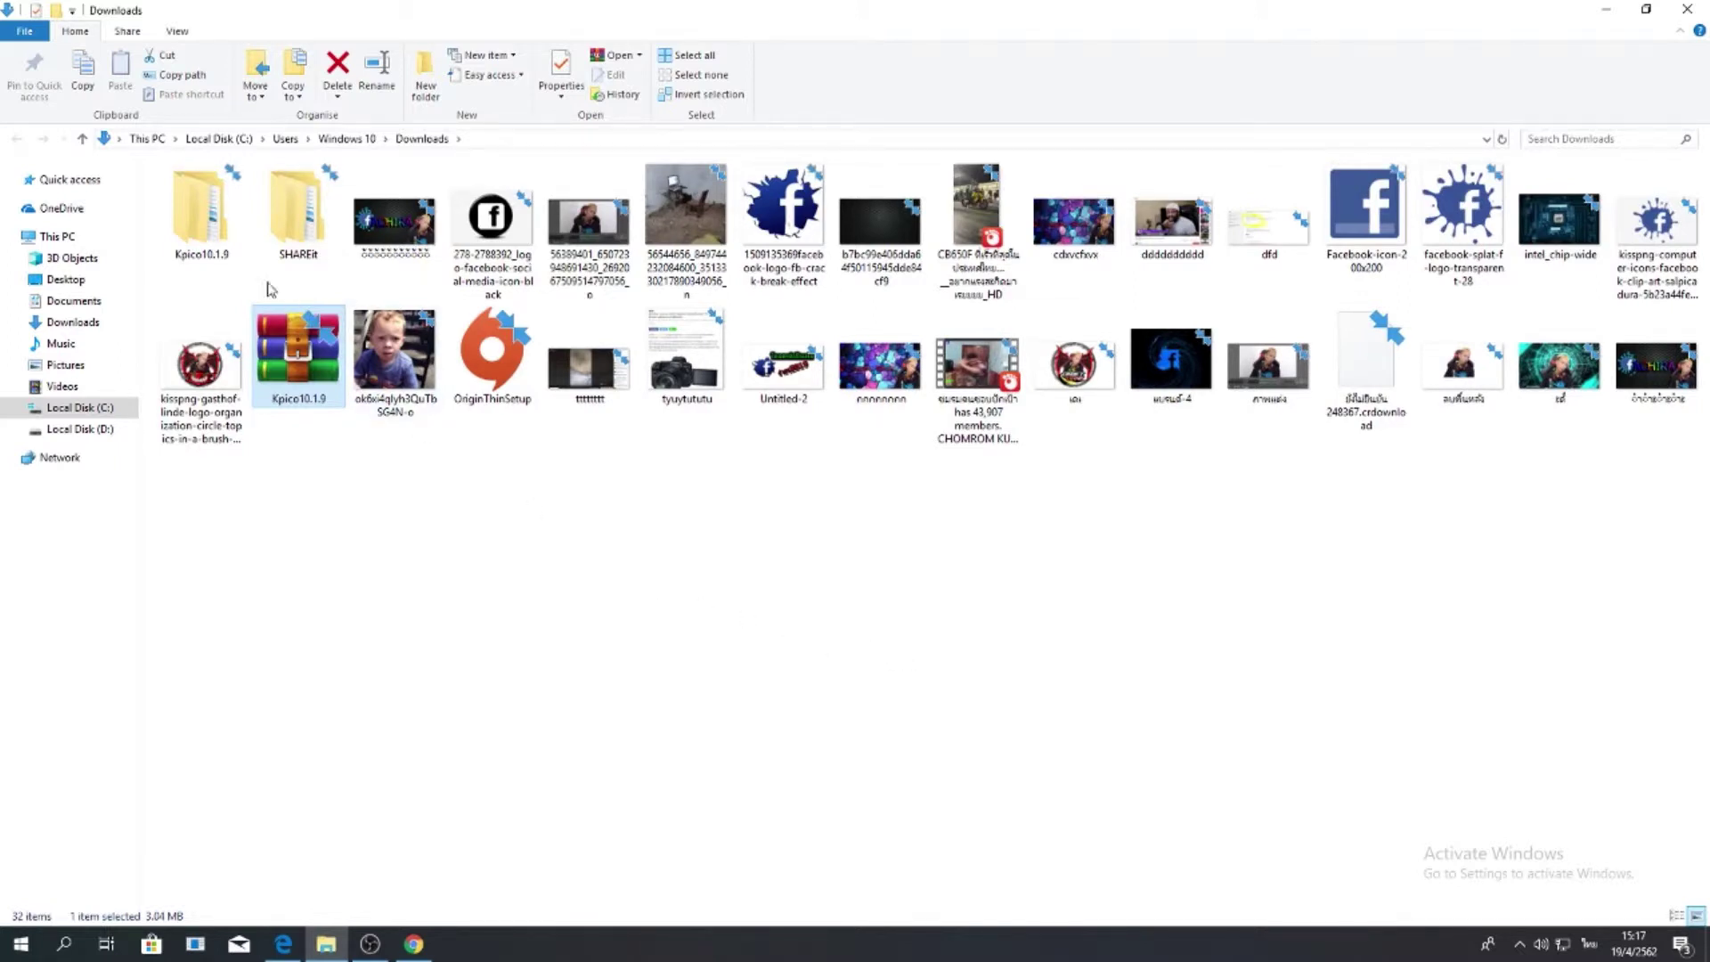
# Open the Kpico10.1.9_MWTSoft folder inside the extracted Kpico10.1.9 folder and launch KMSpico_setup
pyautogui.click(215, 217)
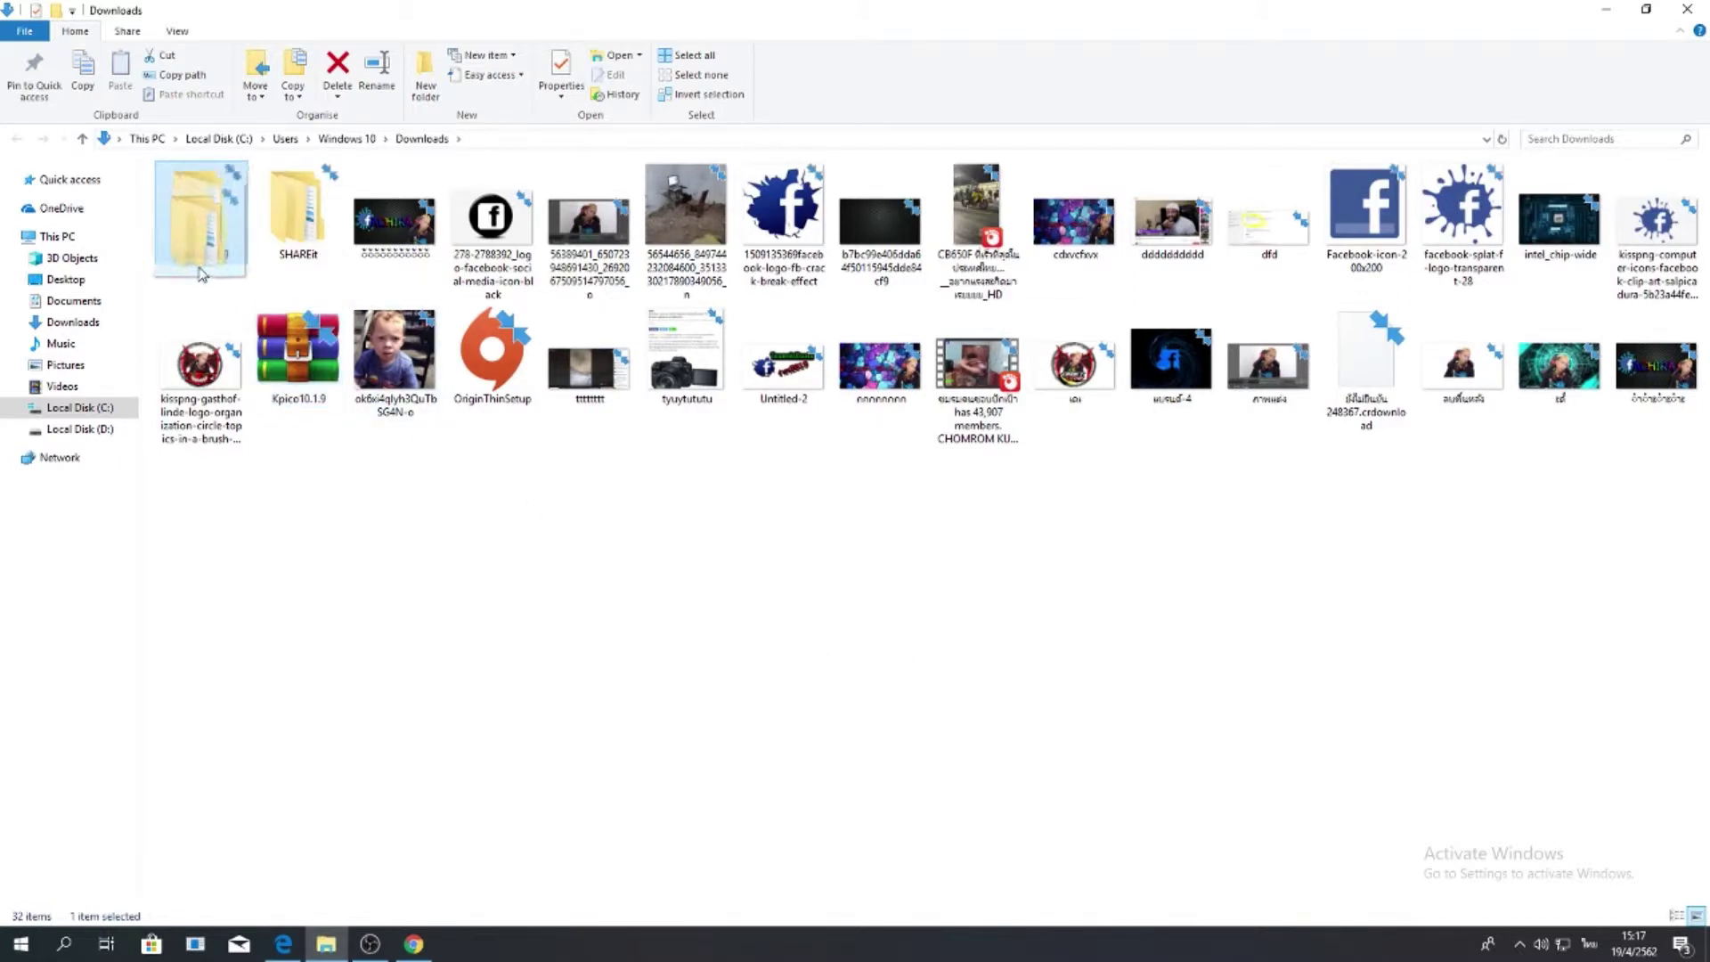
pyautogui.doubleClick(214, 219)
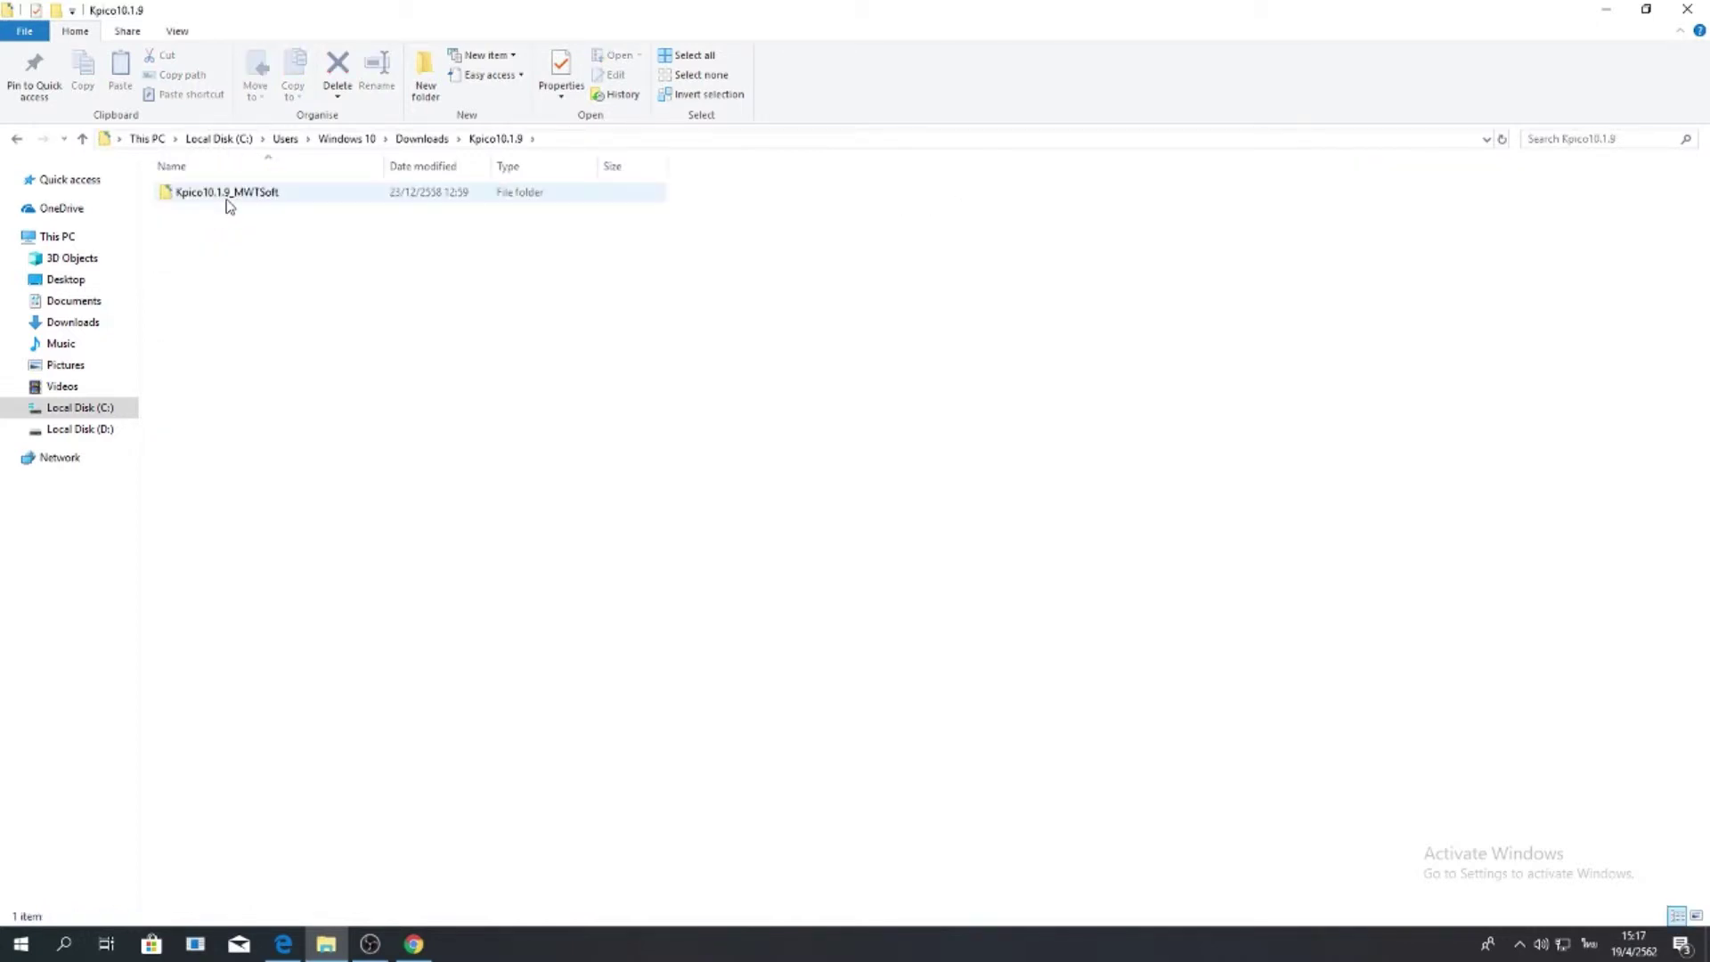
pyautogui.doubleClick(228, 196)
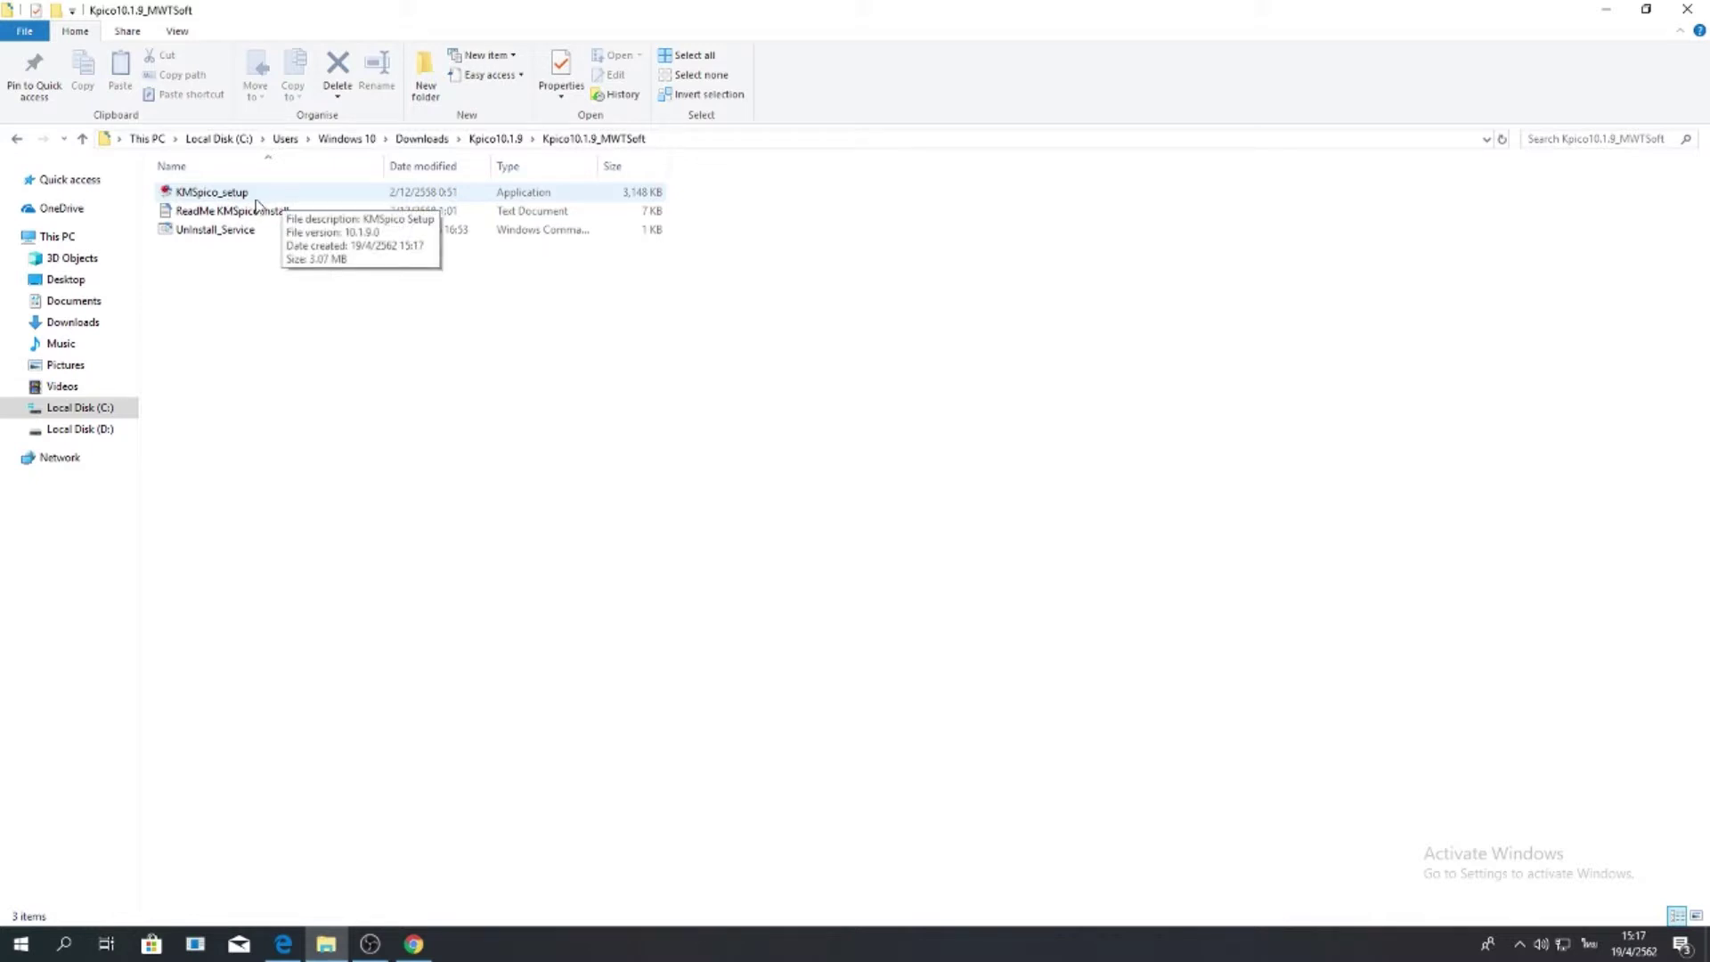
pyautogui.doubleClick(264, 194)
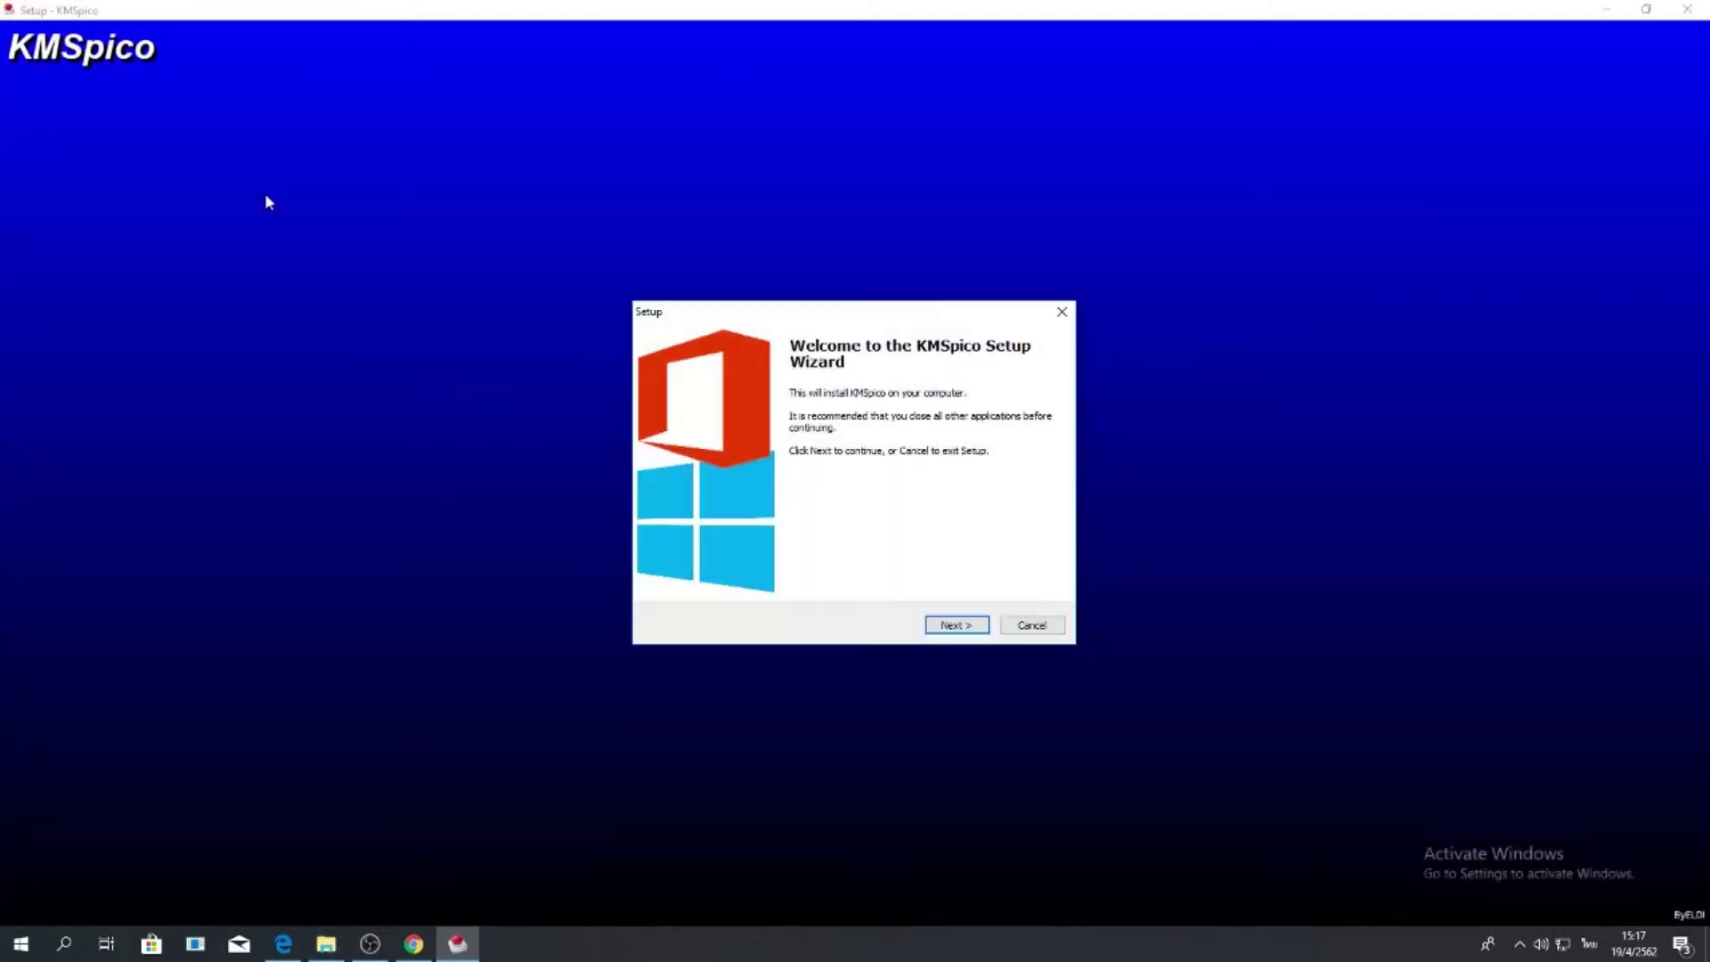
# Accept the licence agreement and install KMSpico to C:\Program Files\KMSpico with the KMSpico Start Menu folder
pyautogui.click(974, 632)
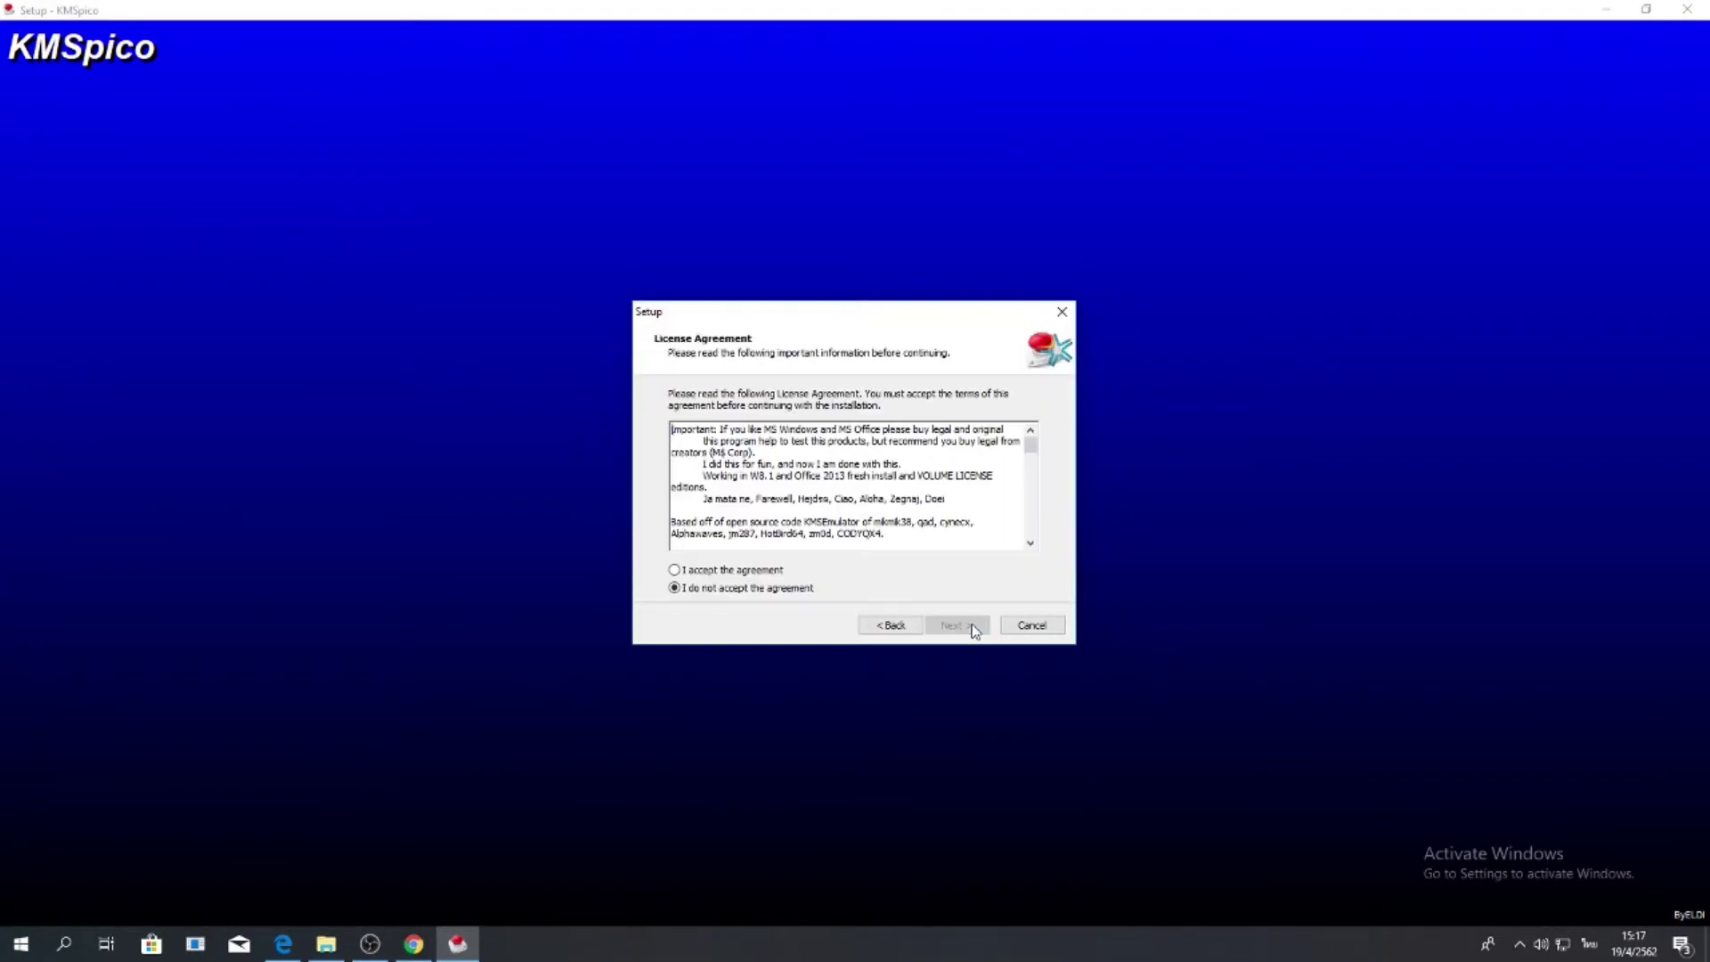
pyautogui.click(675, 571)
pyautogui.click(958, 626)
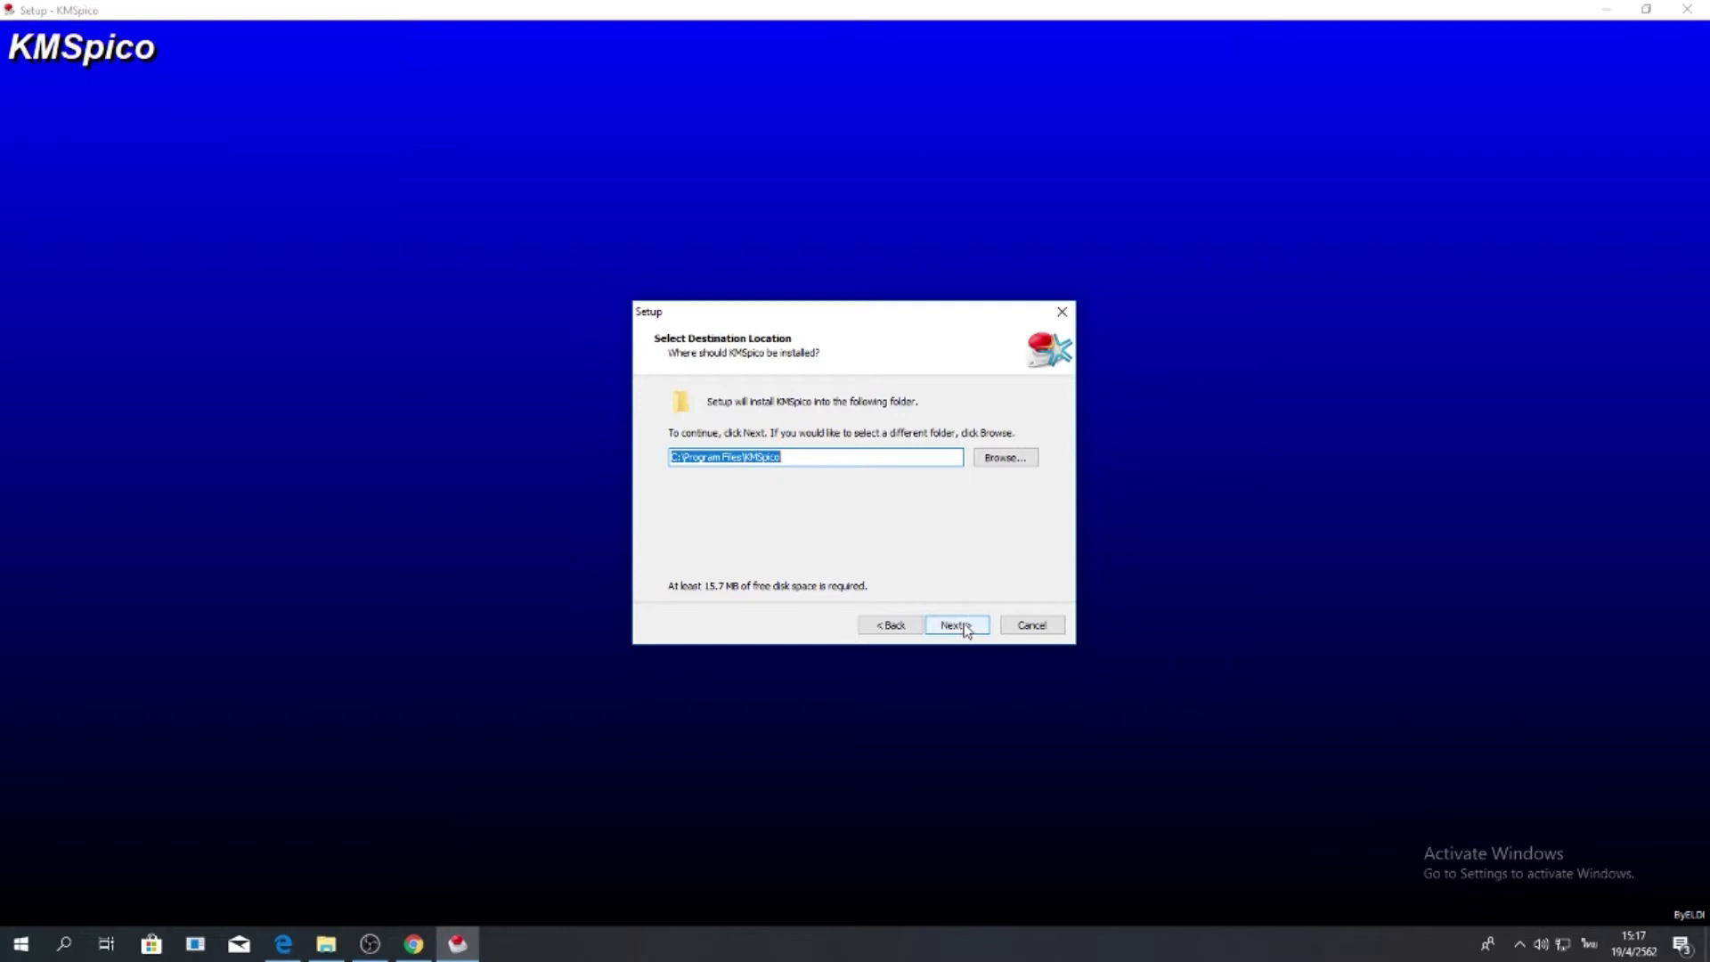
pyautogui.click(958, 626)
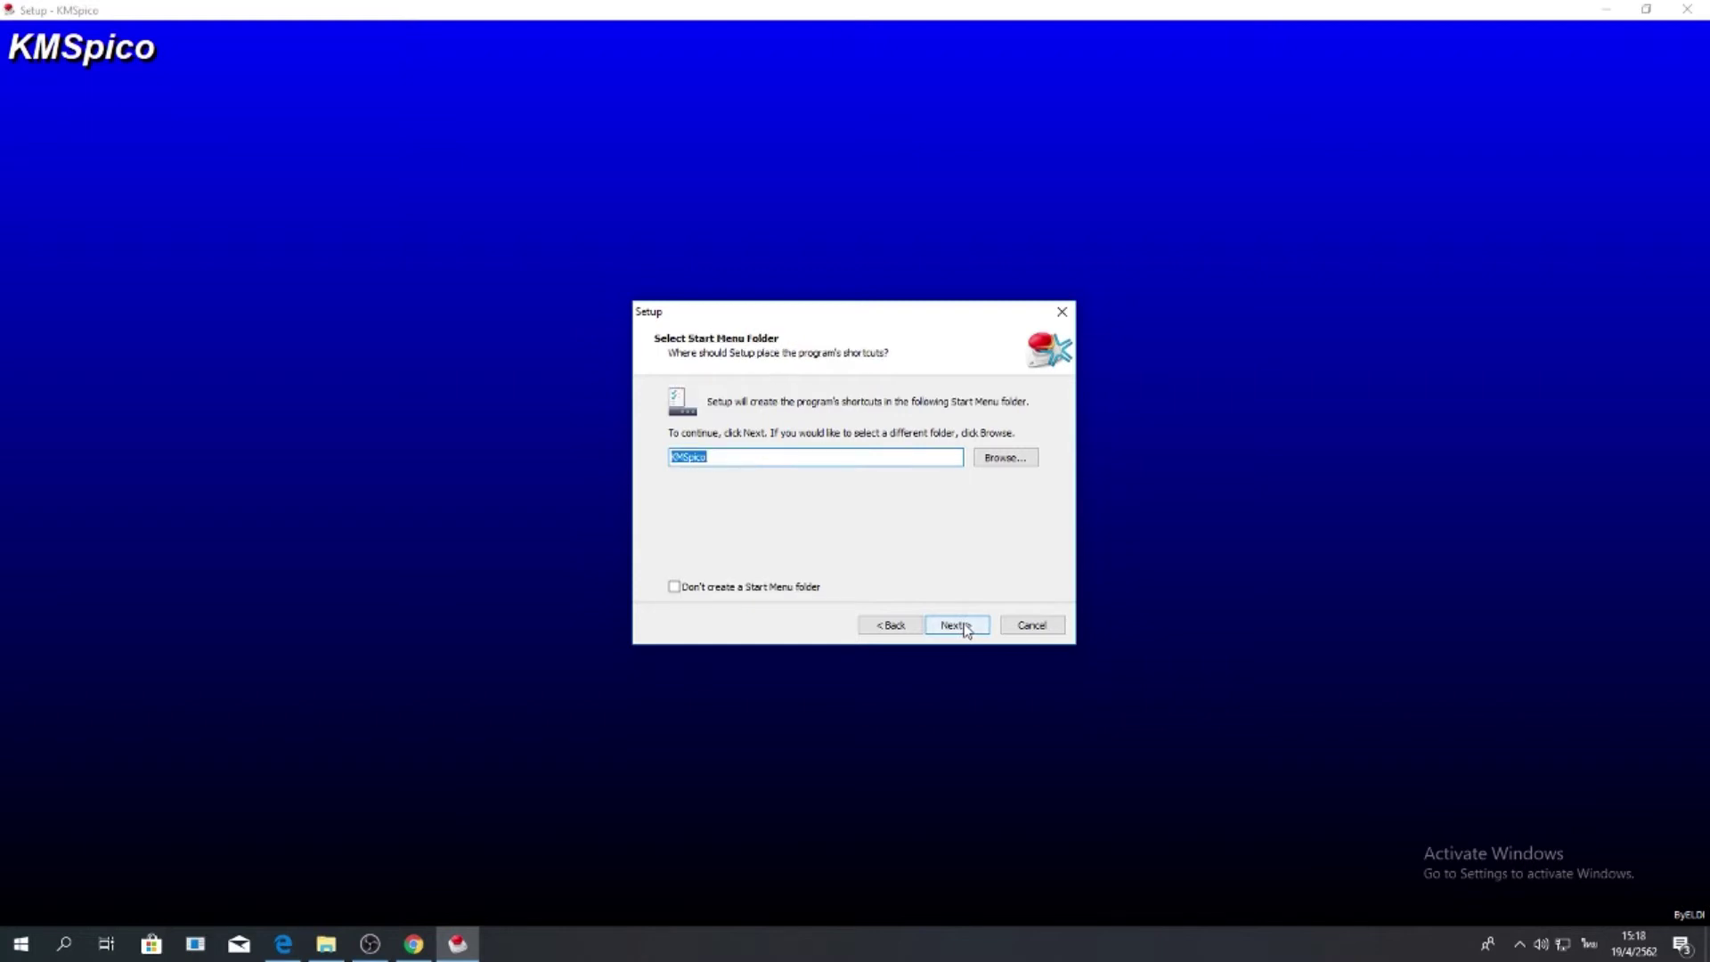
pyautogui.click(958, 626)
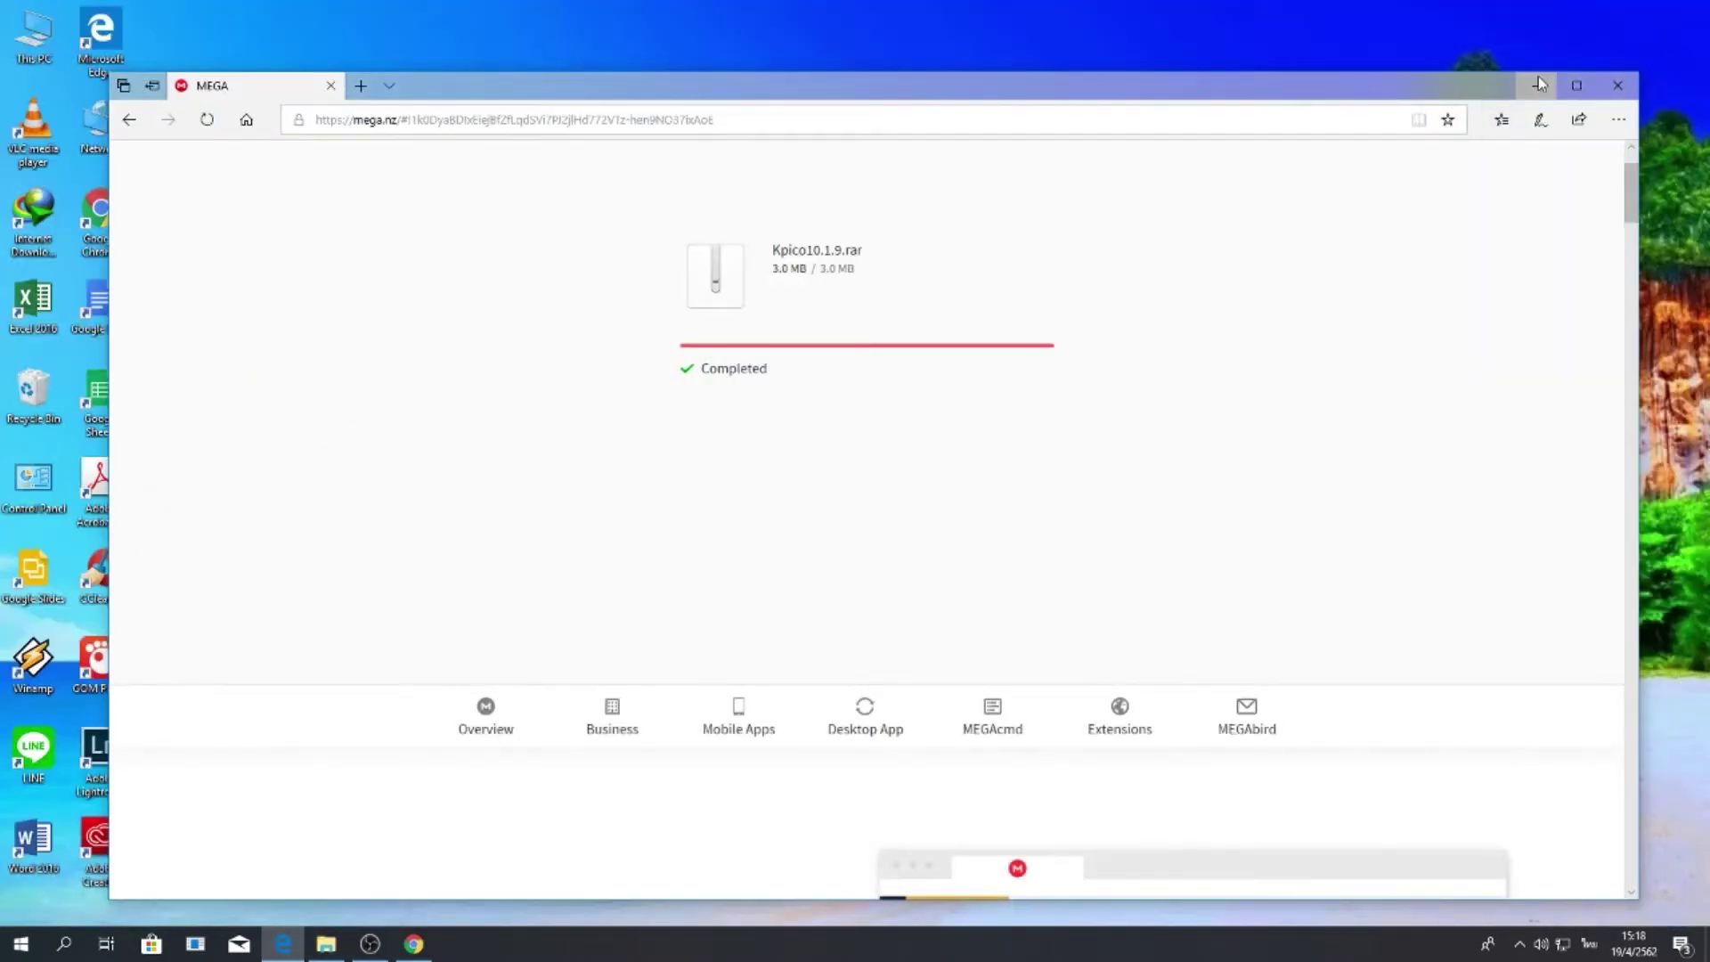
# Minimise the browser, examine the desktop Background options in the personalisation settings, and minimise Settings
pyautogui.click(1460, 111)
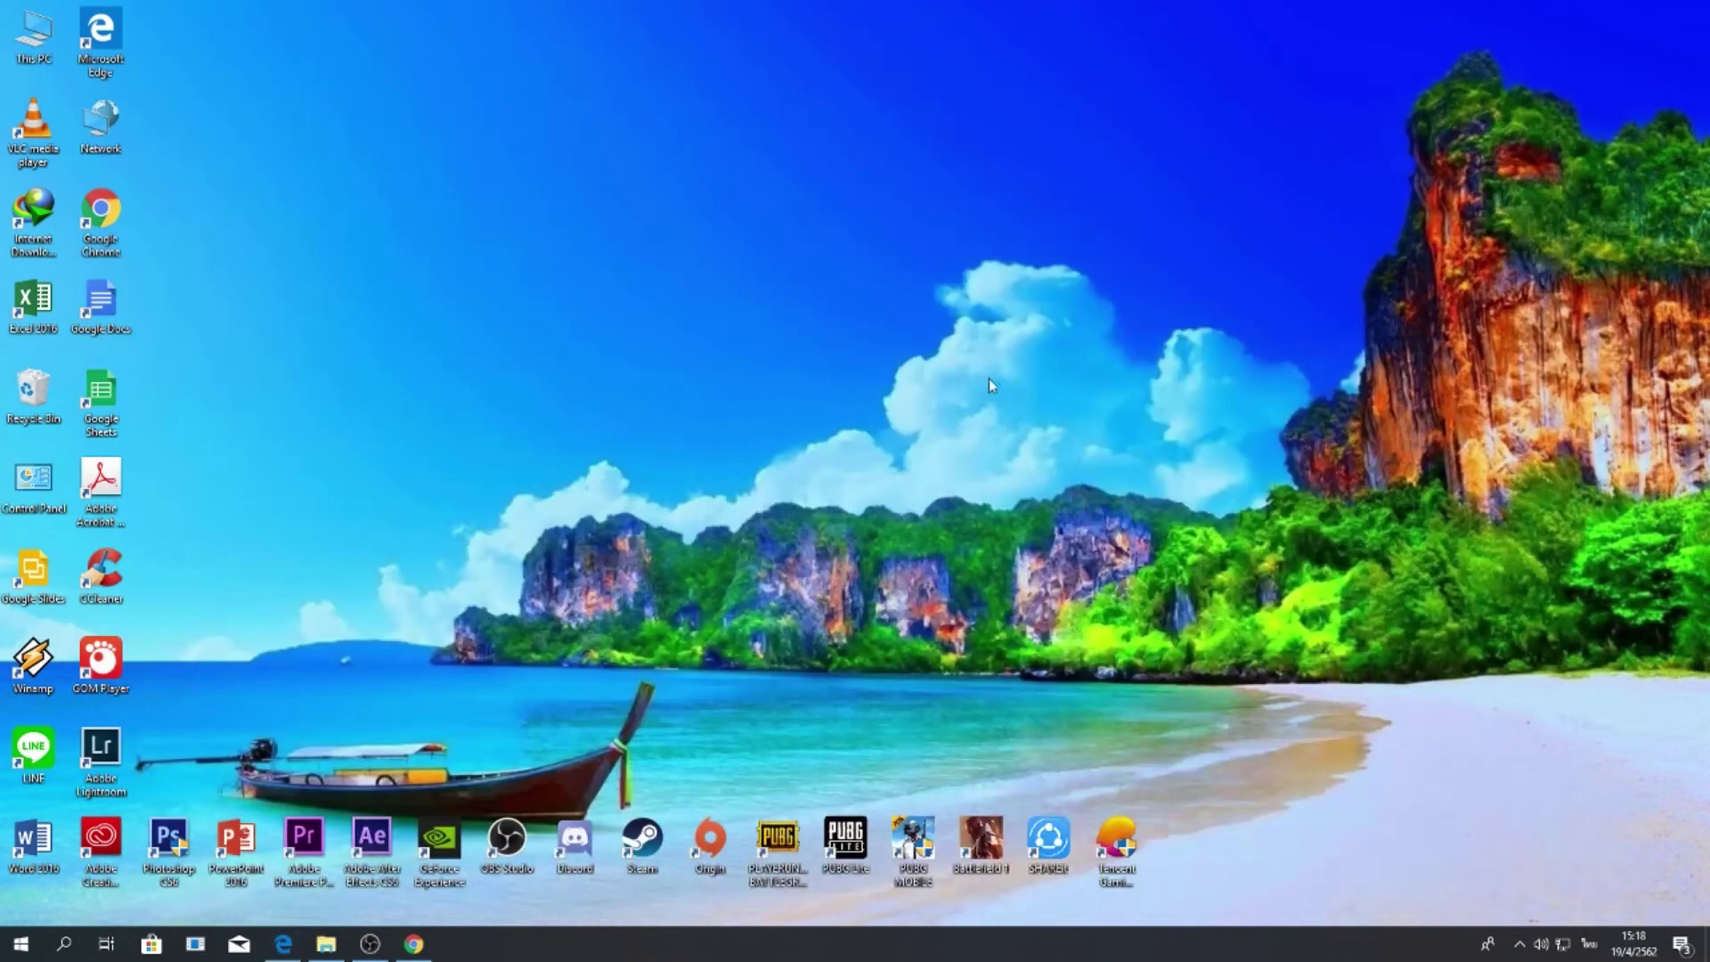
pyautogui.rightClick(988, 379)
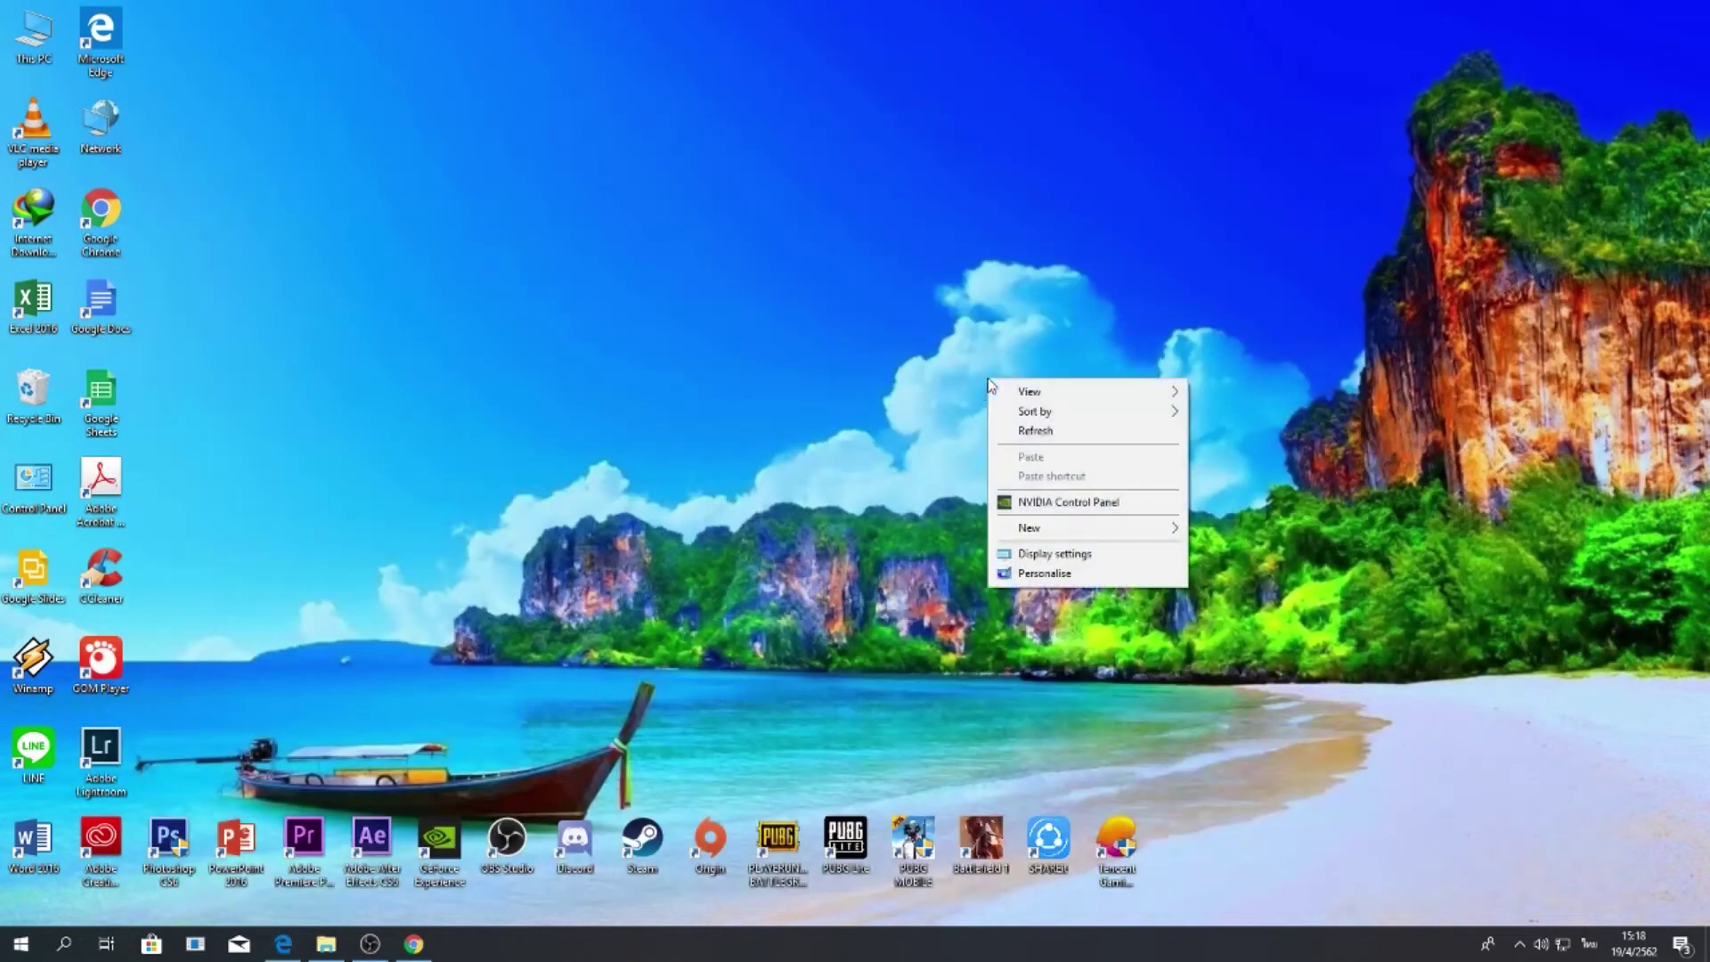
pyautogui.click(1047, 575)
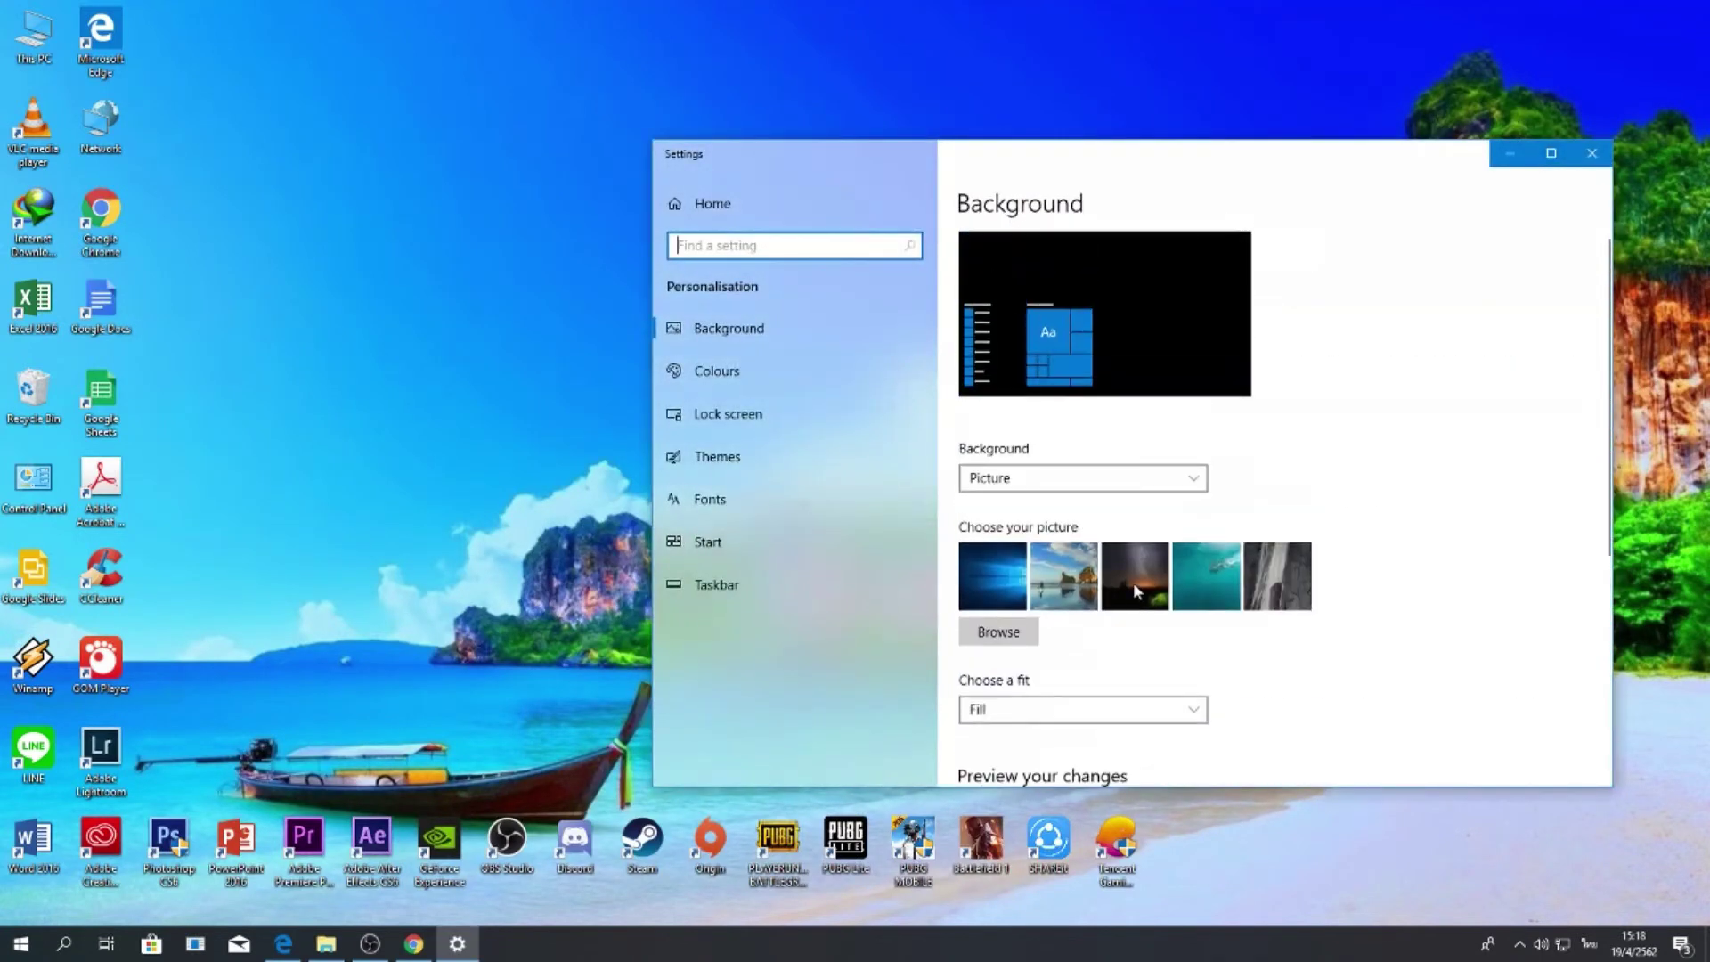
pyautogui.scroll(-3, 1133, 583)
pyautogui.scroll(3, 1149, 583)
pyautogui.scroll(-4, 1140, 579)
pyautogui.scroll(4, 1137, 577)
pyautogui.click(1511, 153)
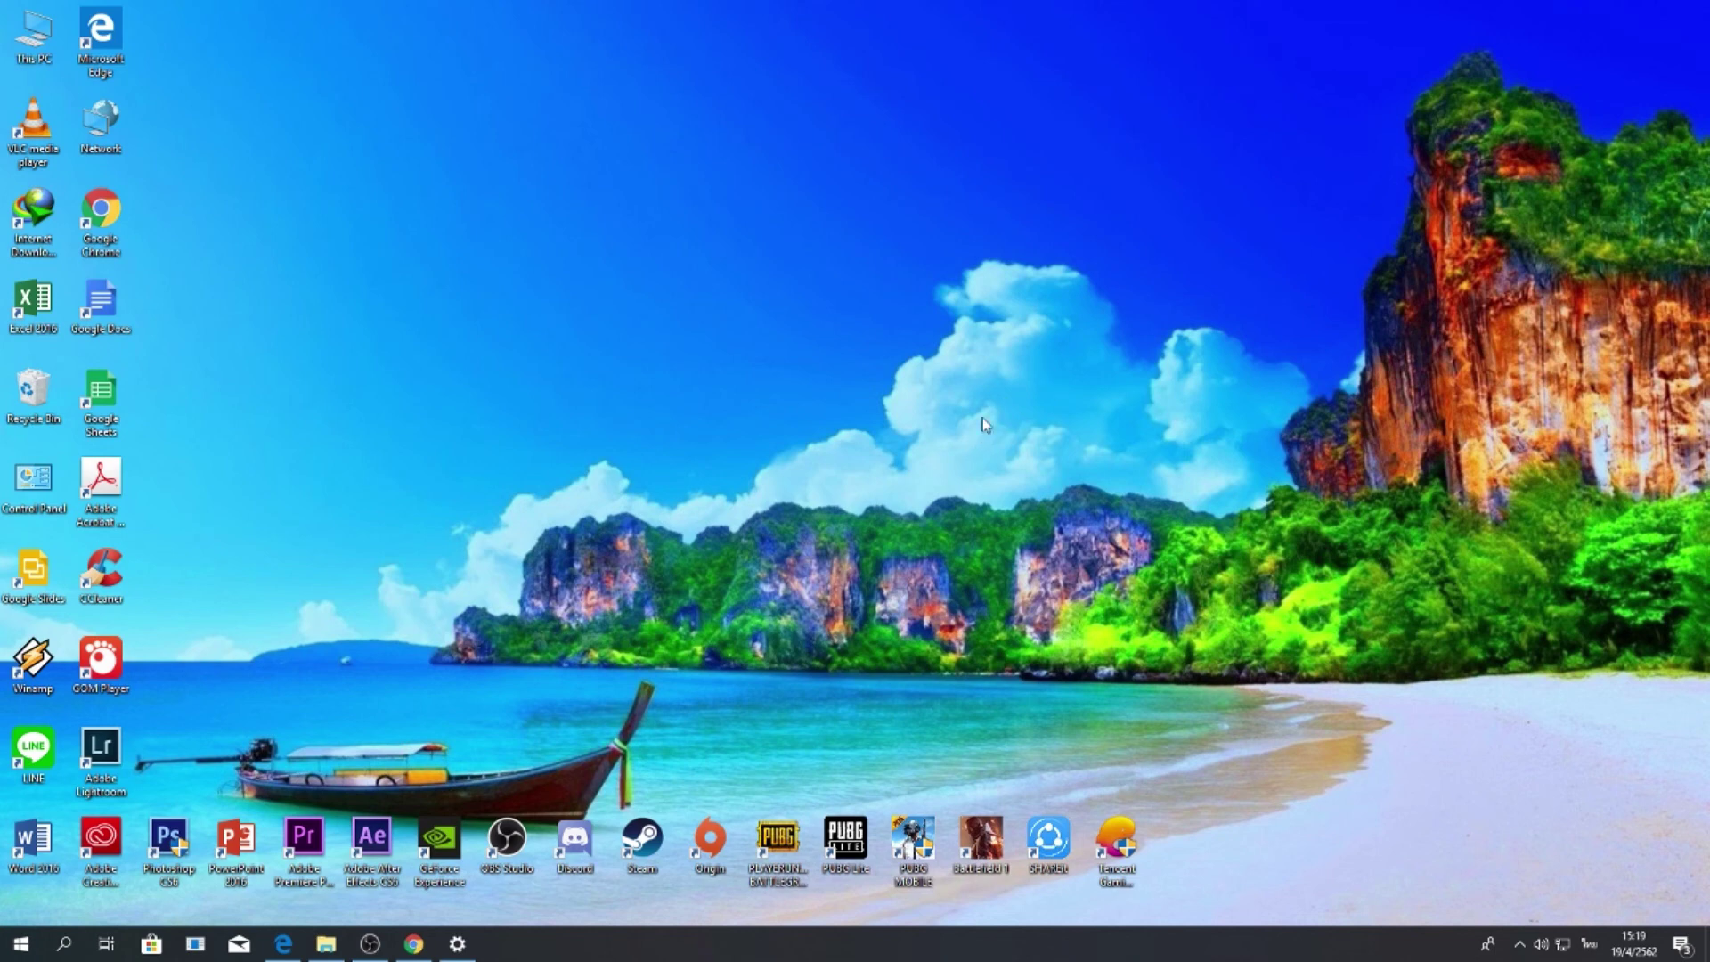
pyautogui.moveTo(989, 376); pyautogui.dragTo(881, 507)
pyautogui.moveTo(681, 283); pyautogui.dragTo(883, 450)
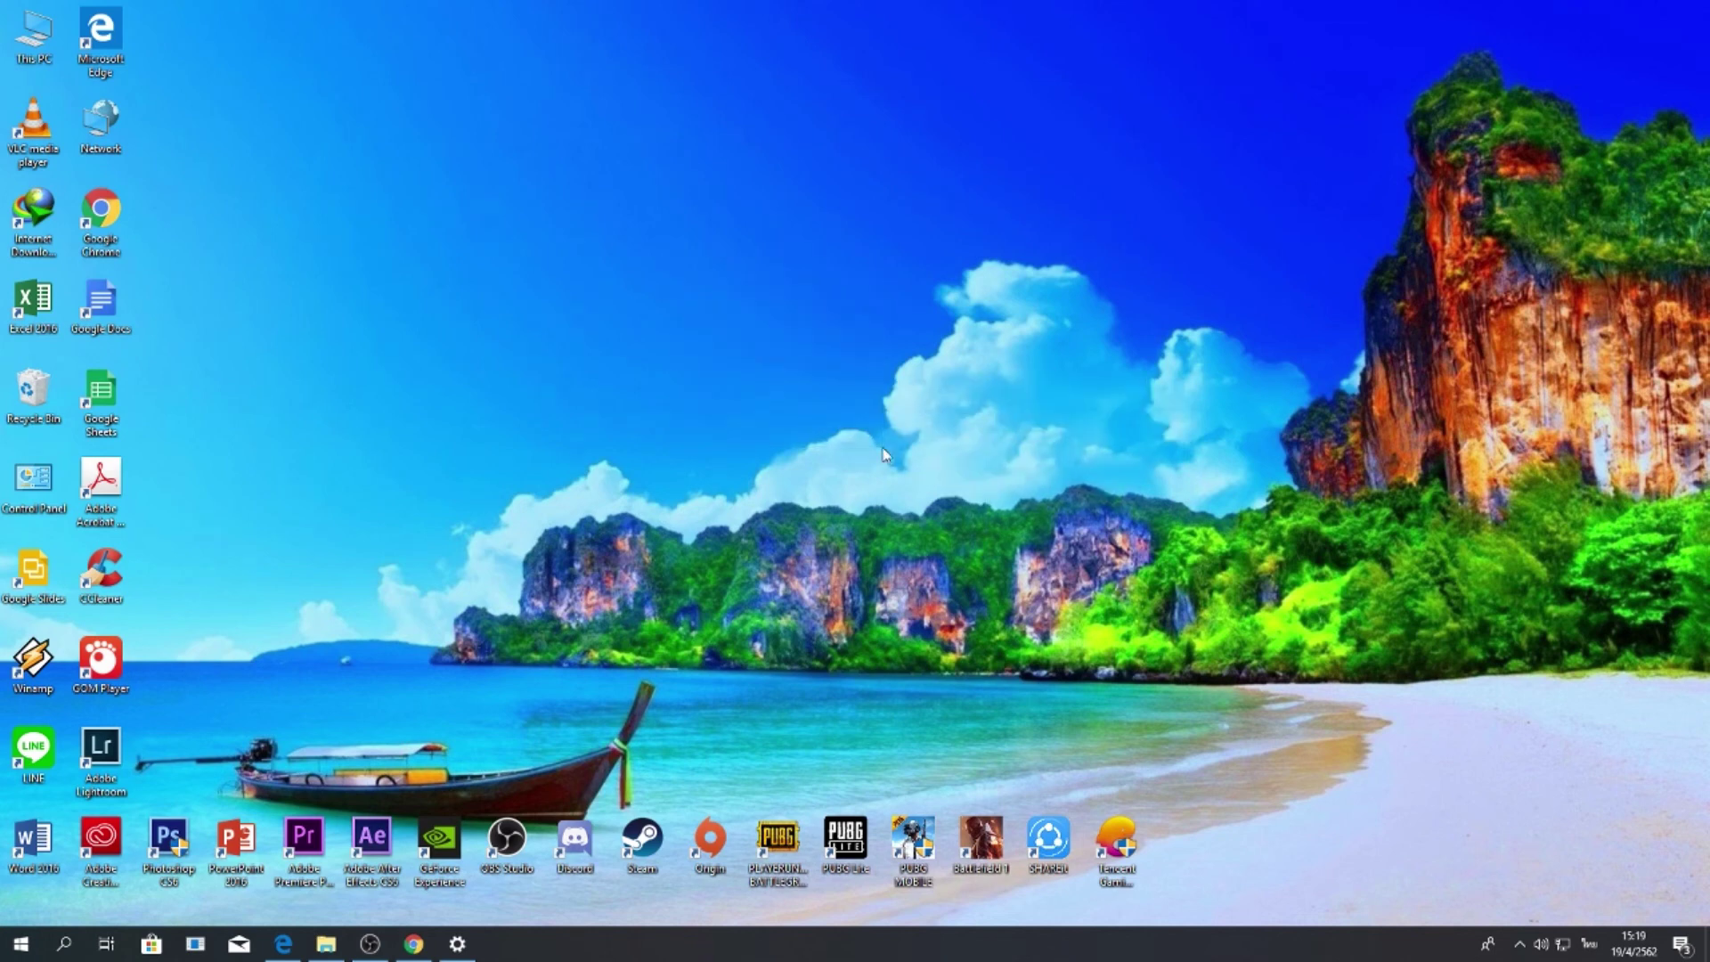